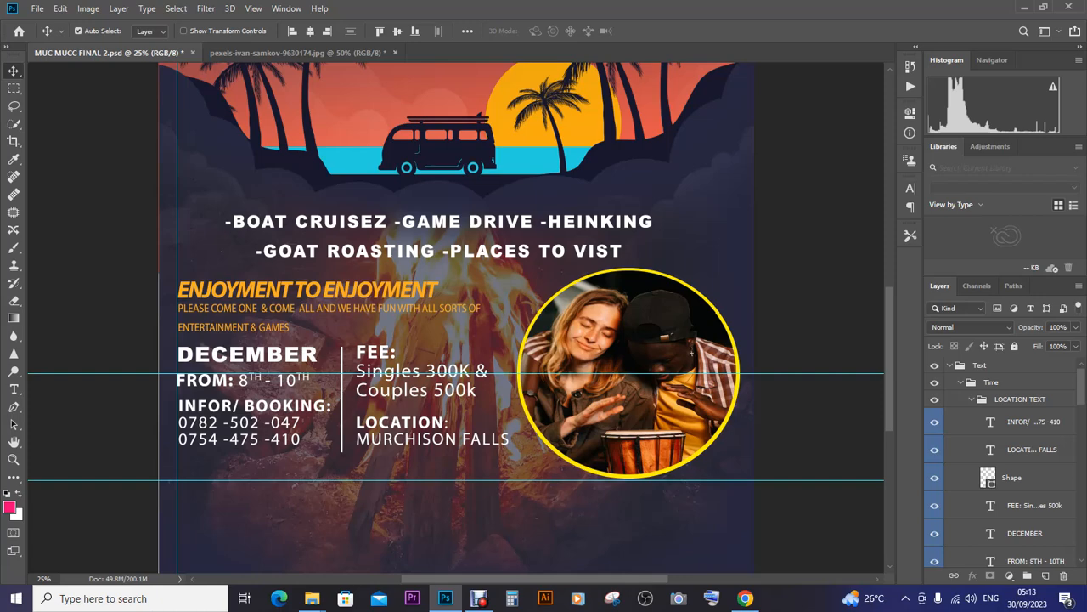
# Step: Close the browser window with the Pexels results and close the pexels-ivan-samkov-9630174.jpg document without saving
pyautogui.click(745, 598)
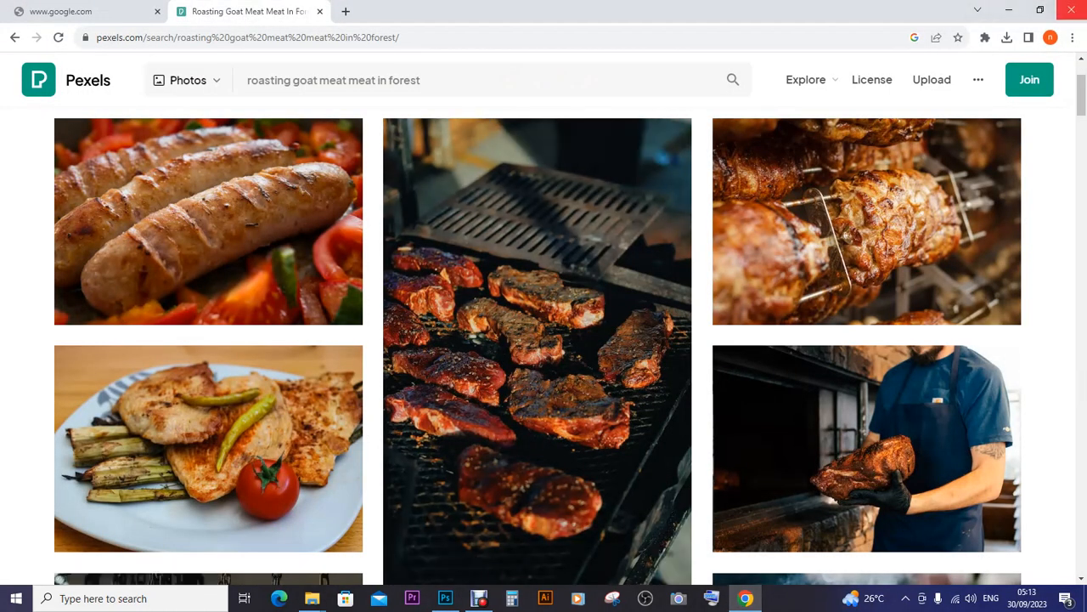
pyautogui.hotkey('alt', 'Tab')
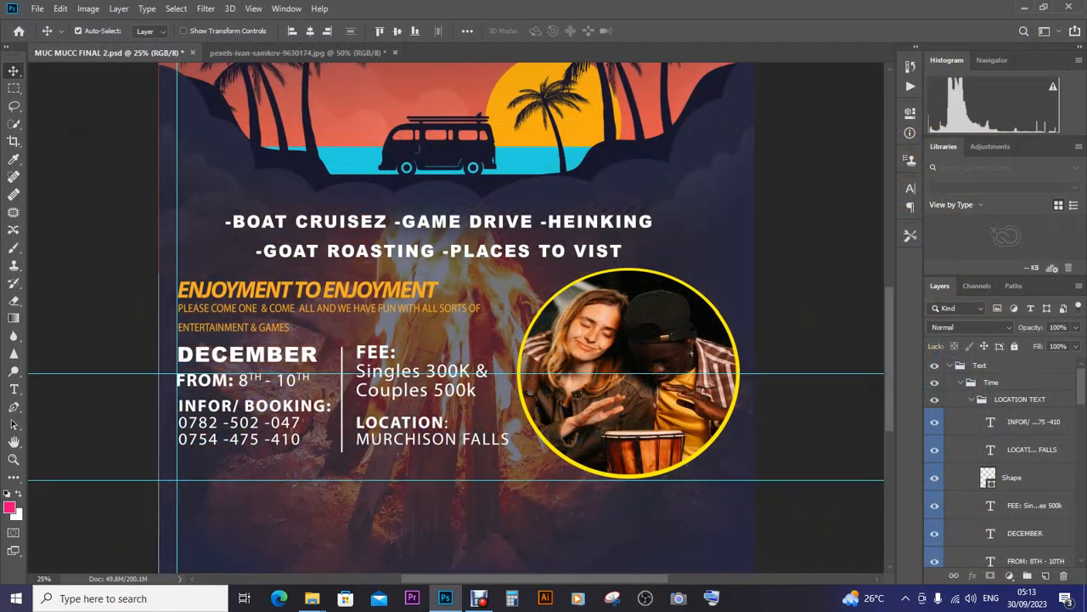
pyautogui.scroll(-4, 459, 315)
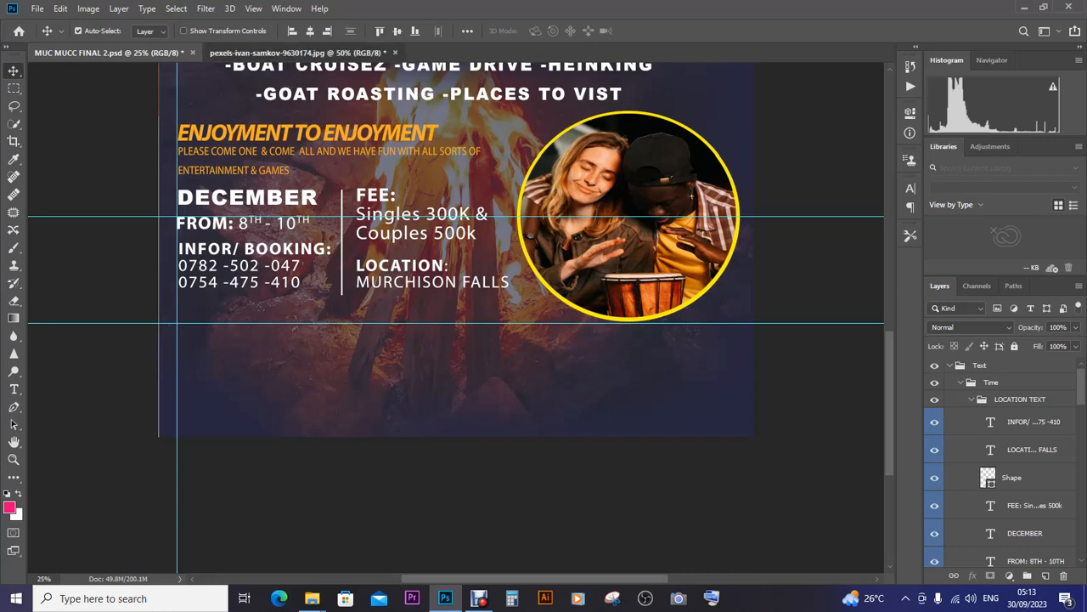
pyautogui.click(298, 53)
pyautogui.hotkey('ctrl', 'w')
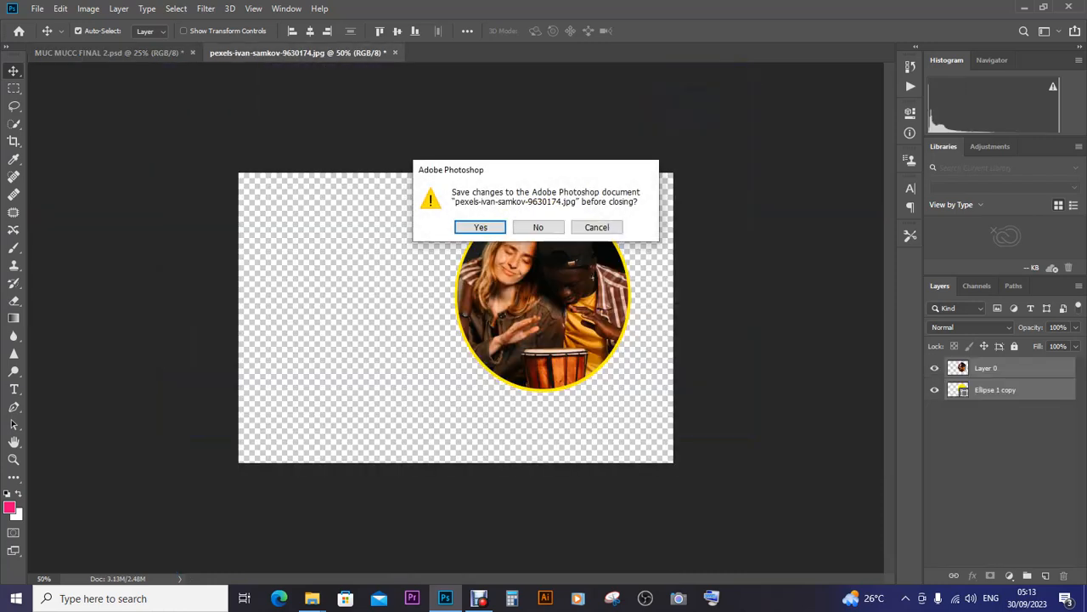
pyautogui.press('n')
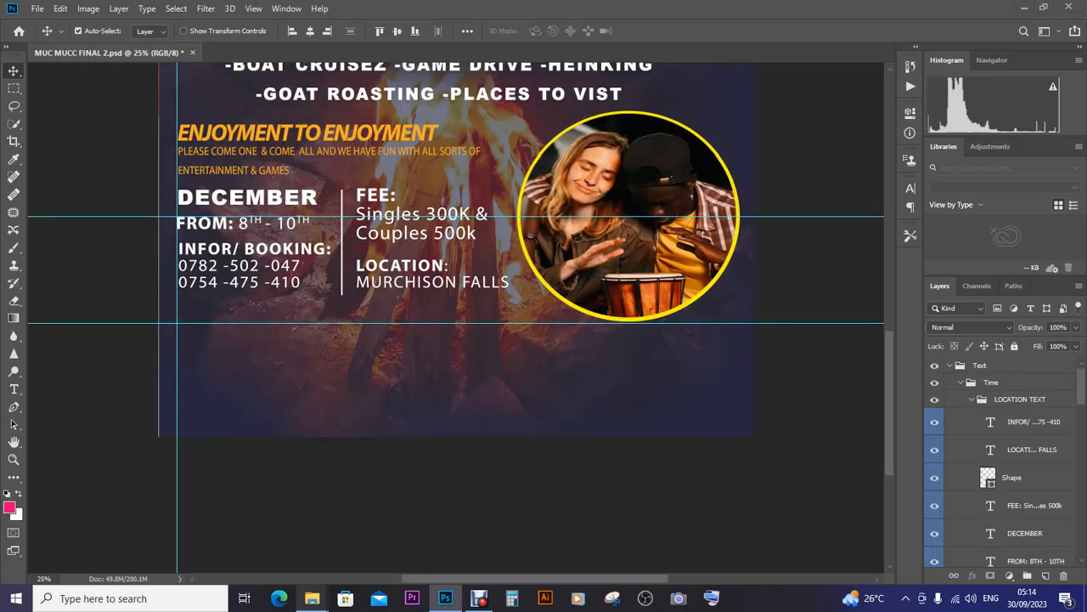
# Step: Switch to File Explorer and open the IMG-20230926-WA0021 photo from the Downloads folder in Photoshop
pyautogui.moveTo(312, 598)
pyautogui.click(340, 522)
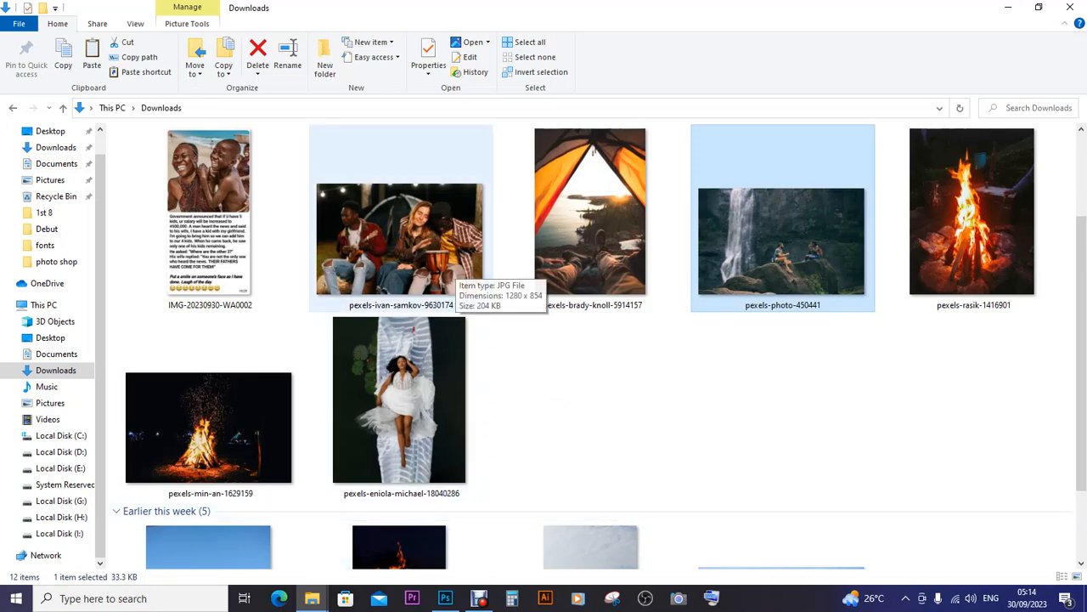
pyautogui.scroll(1, 1082, 340)
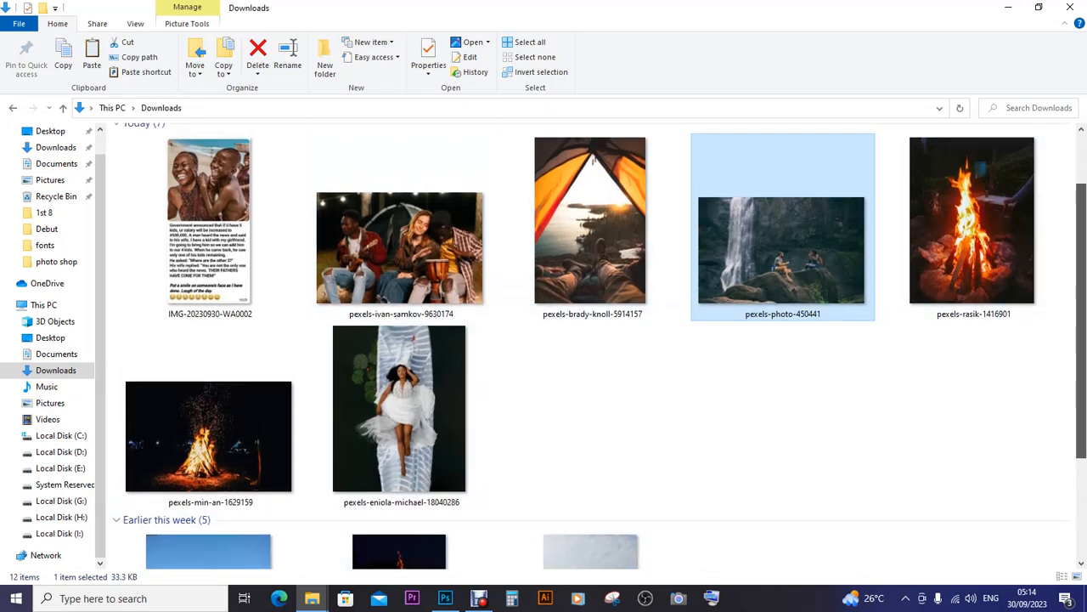
pyautogui.scroll(-3, 1081, 340)
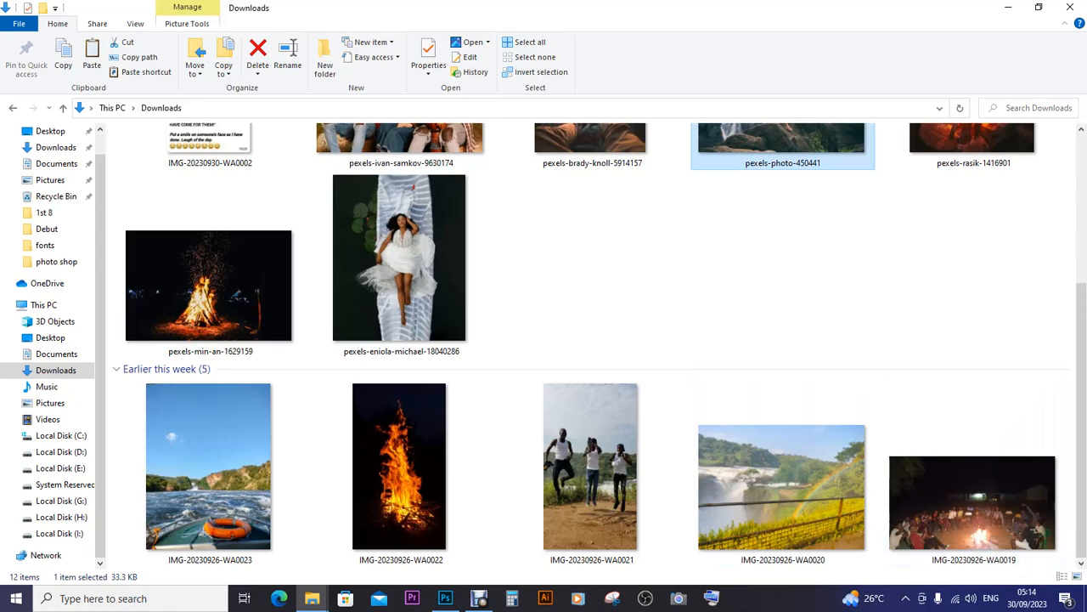
pyautogui.click(781, 484)
pyautogui.moveTo(781, 484); pyautogui.dragTo(772, 467)
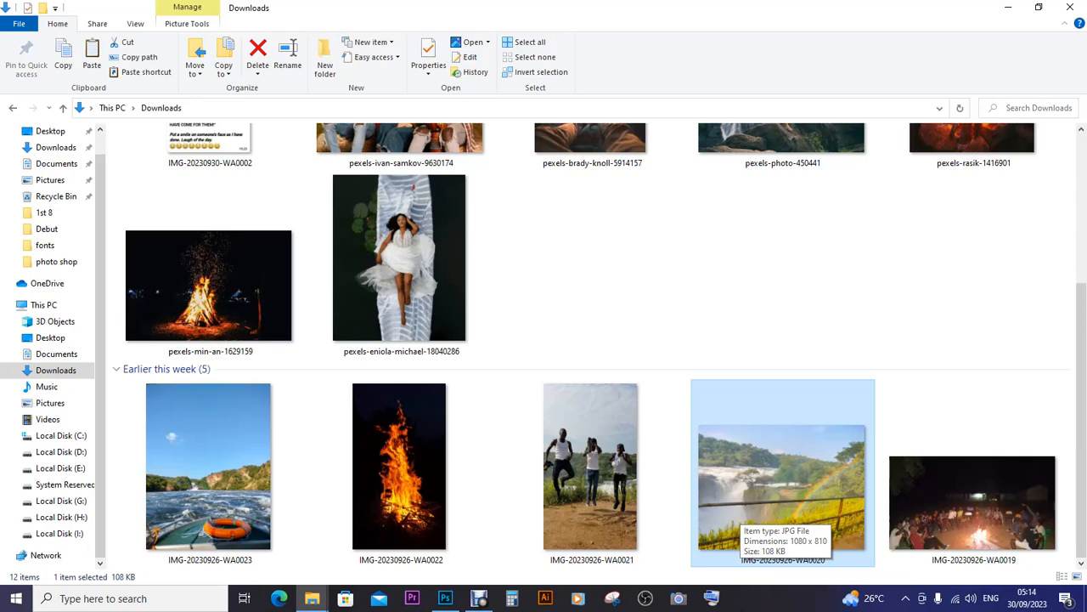
pyautogui.click(479, 598)
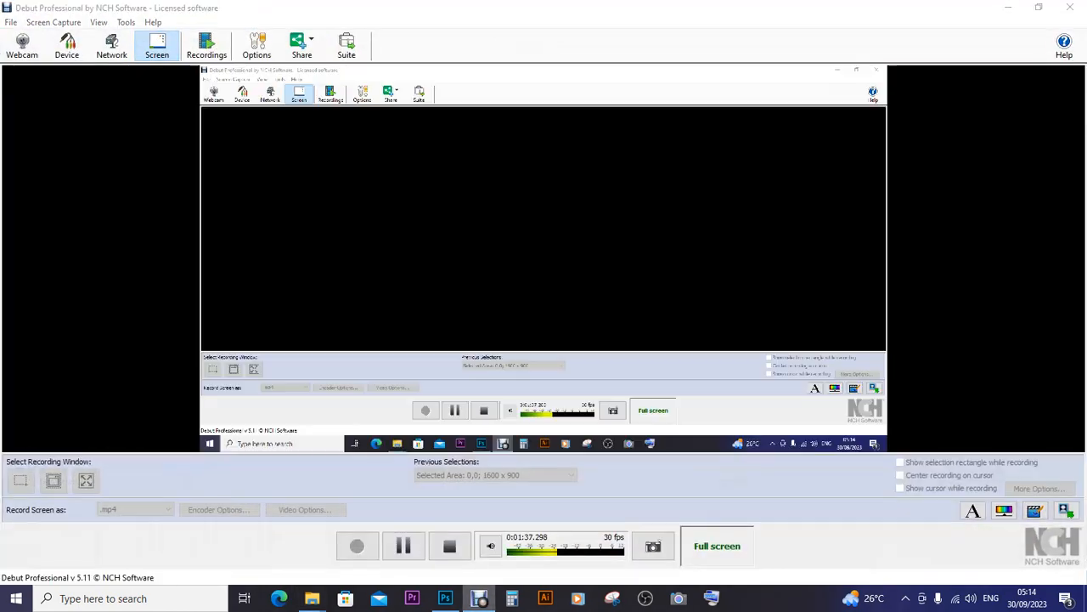
pyautogui.click(479, 598)
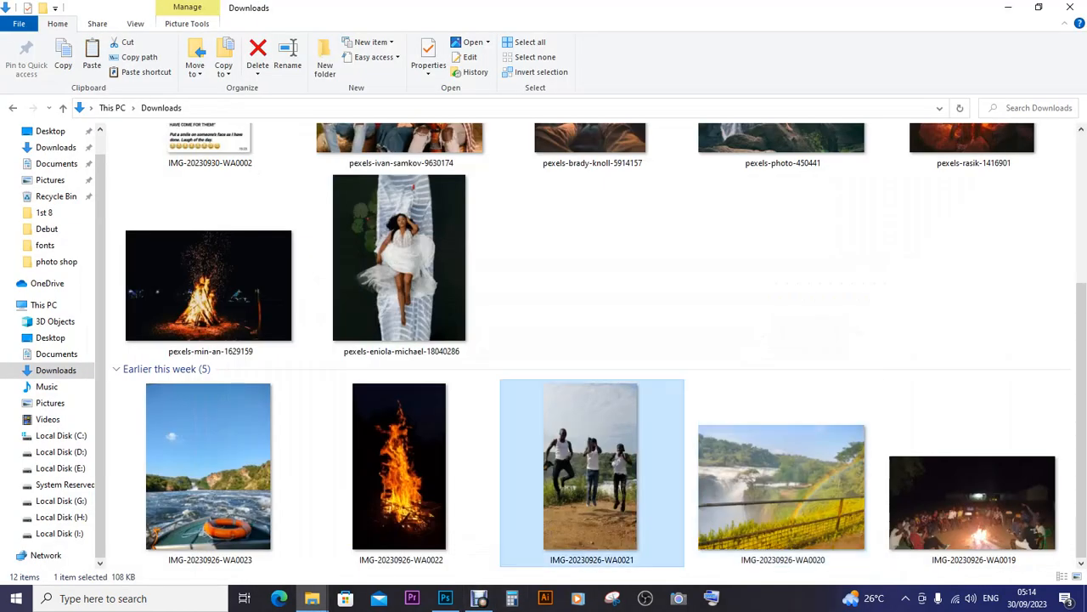
pyautogui.rightClick(597, 481)
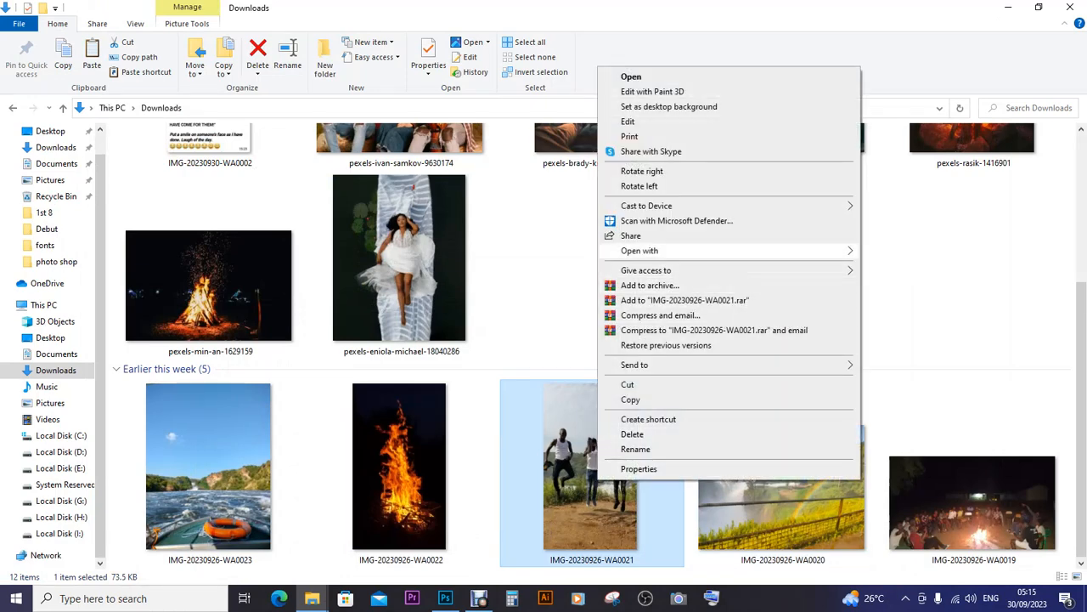
pyautogui.moveTo(680, 251)
pyautogui.click(908, 267)
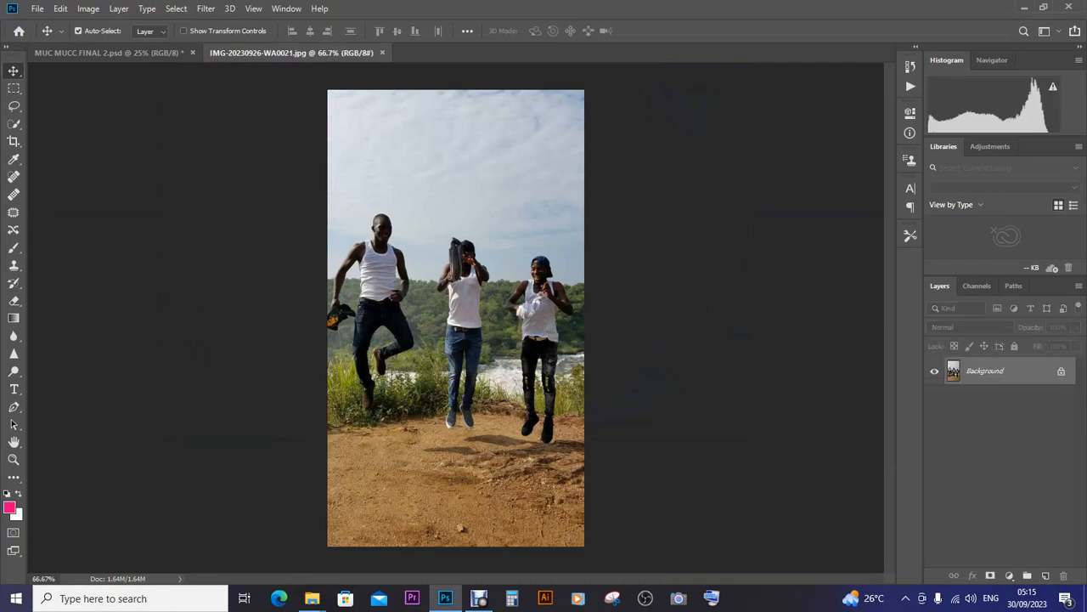
# Step: Unlock the photo's background layer and brighten it with Levels, setting the midtone input level to 1.97
pyautogui.click(1061, 370)
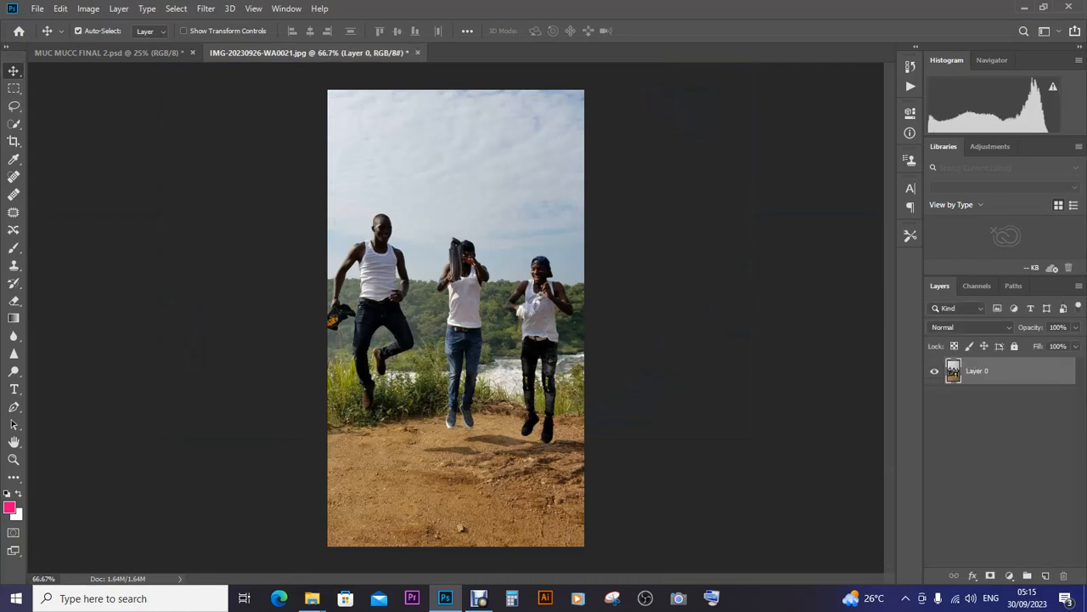
pyautogui.click(78, 30)
pyautogui.hotkey('ctrl', 'l')
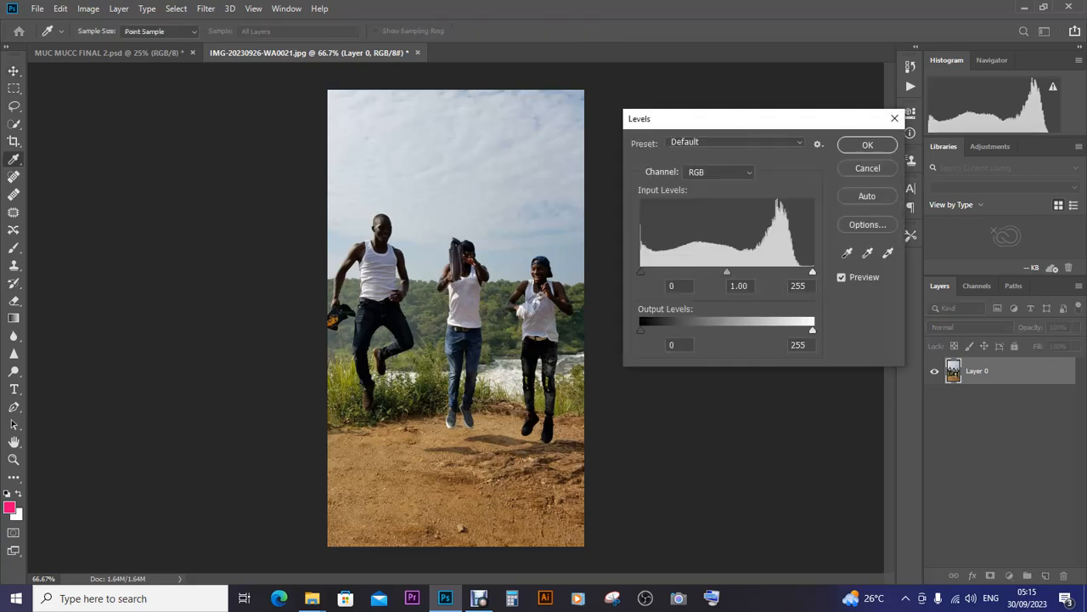
pyautogui.moveTo(726, 271); pyautogui.dragTo(695, 271)
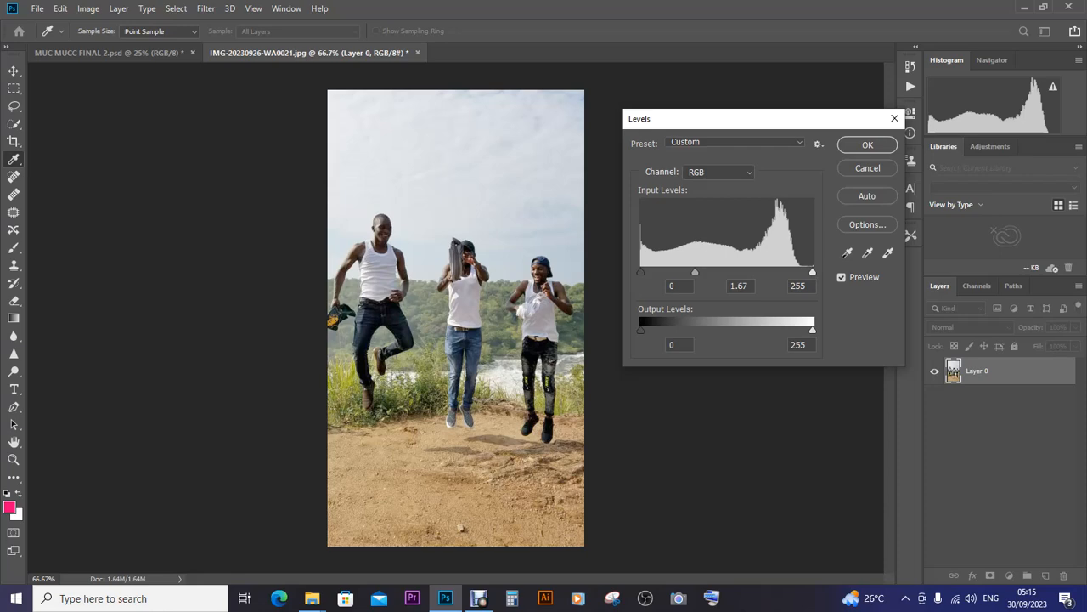
pyautogui.moveTo(695, 272)
pyautogui.mouseDown()
pyautogui.moveTo(668, 272)
pyautogui.moveTo(685, 272)
pyautogui.mouseUp()
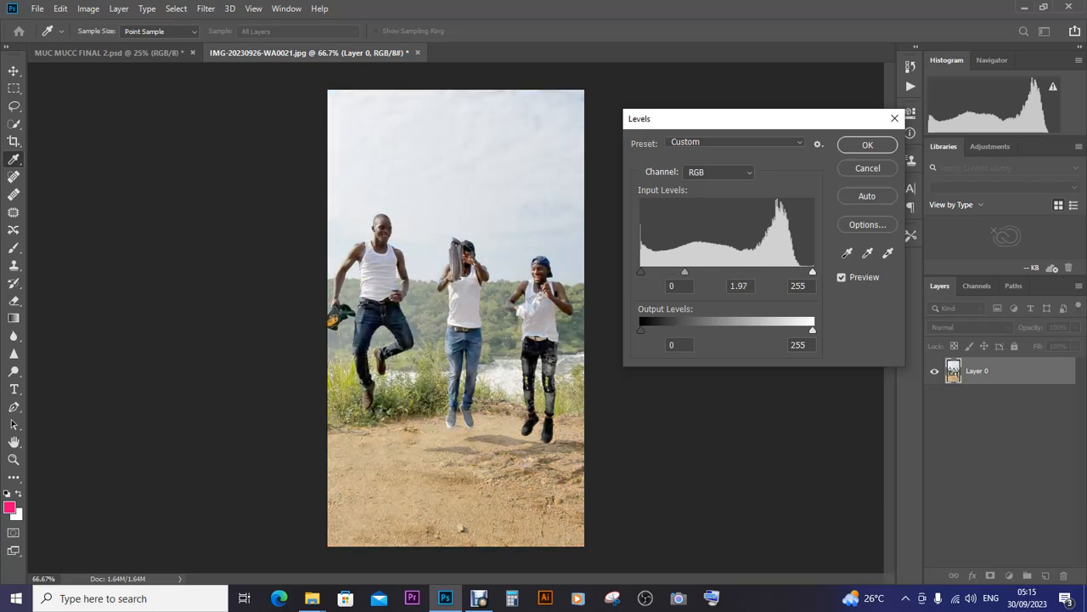
pyautogui.hotkey('shift', 'Tab')
pyautogui.press('Return')
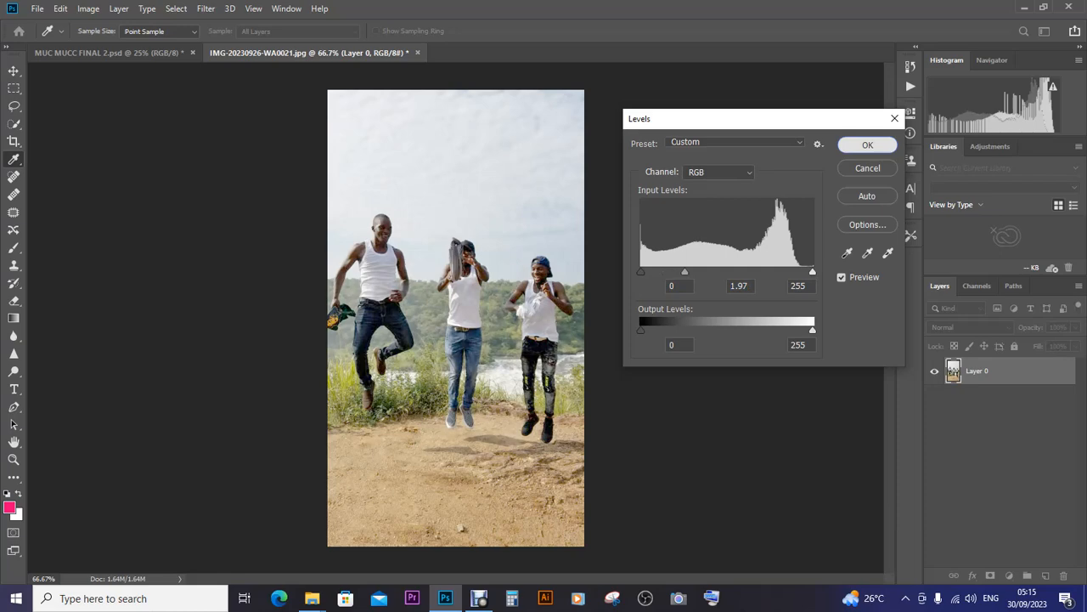
pyautogui.press('v')
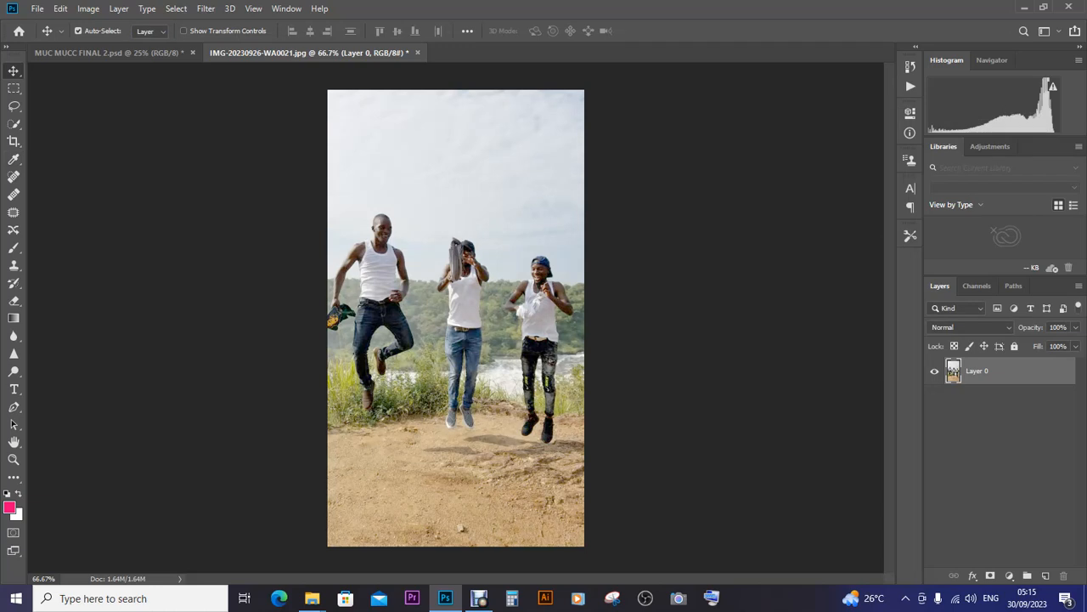
# Step: Draw an ellipse shape about 493 by 512 px over the three jumping men and move it to about X 37, Y 172 px
pyautogui.click(14, 477)
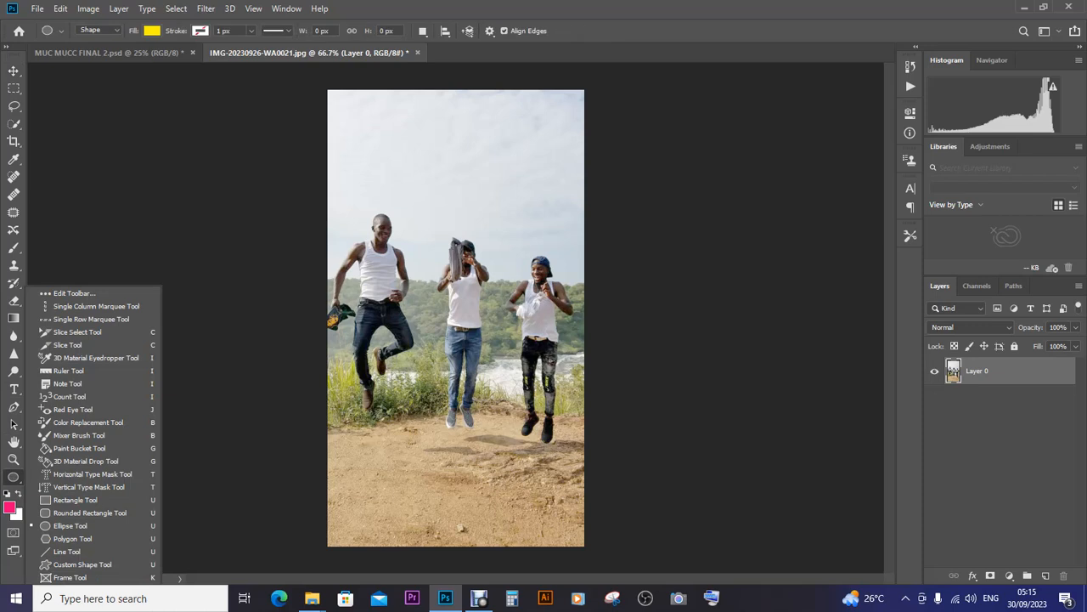
pyautogui.click(70, 525)
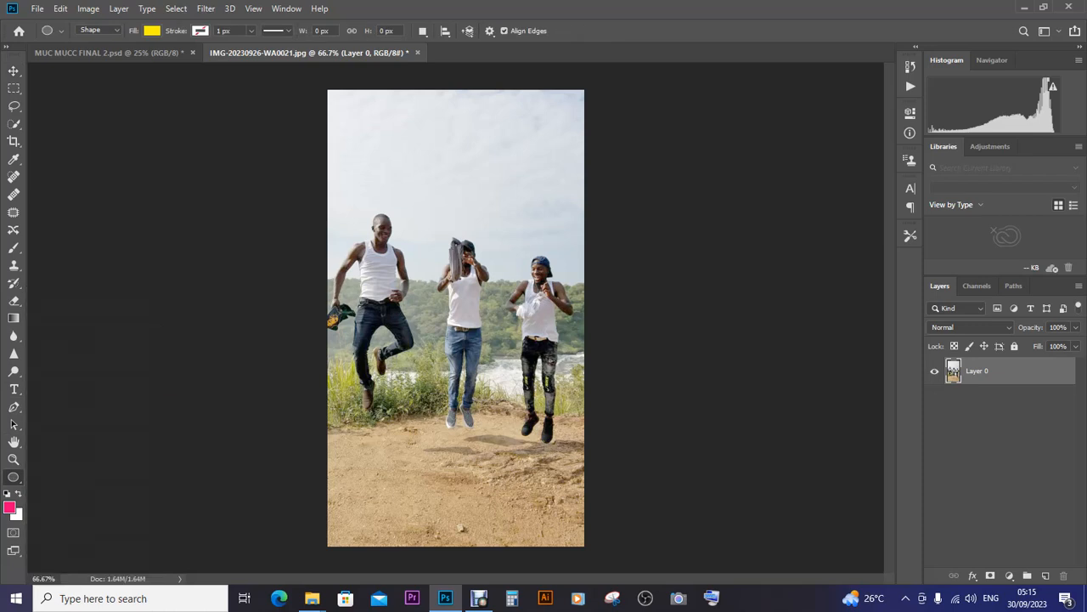
pyautogui.moveTo(356, 190); pyautogui.dragTo(581, 423)
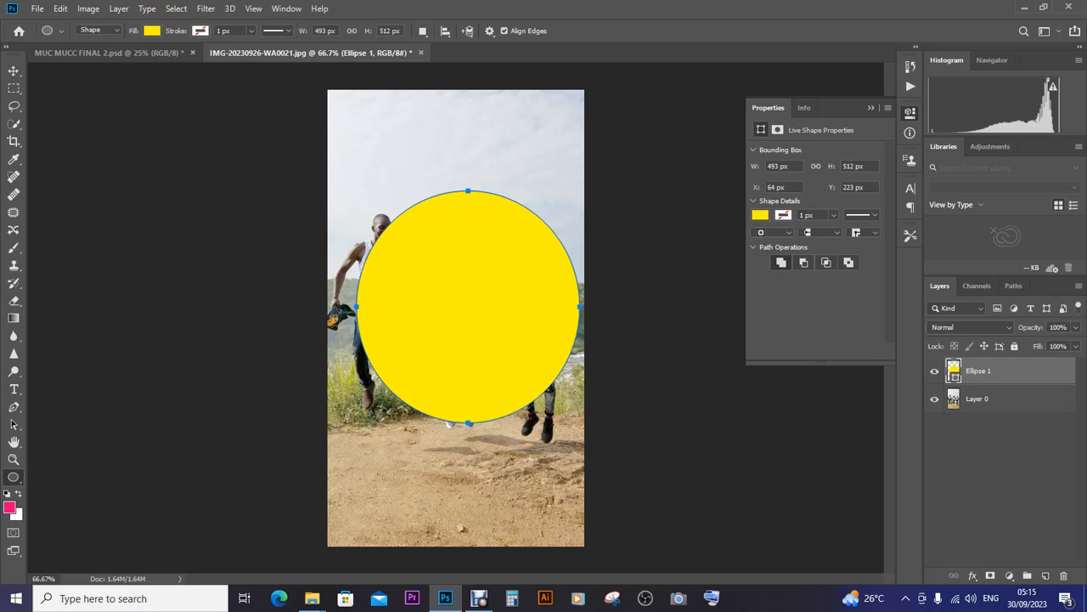
pyautogui.press('v')
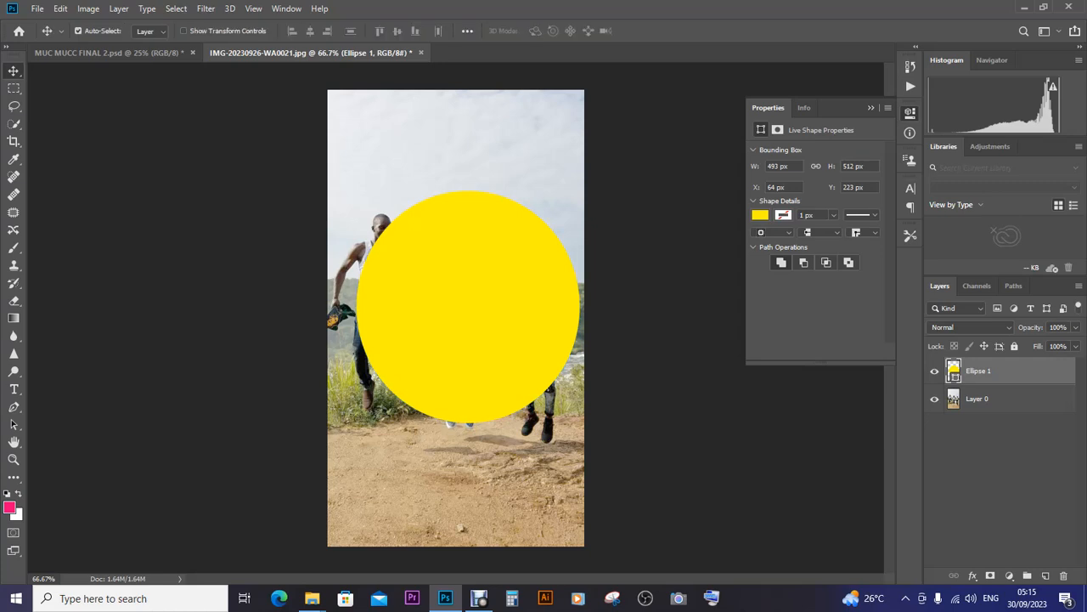
pyautogui.moveTo(427, 232); pyautogui.dragTo(417, 210)
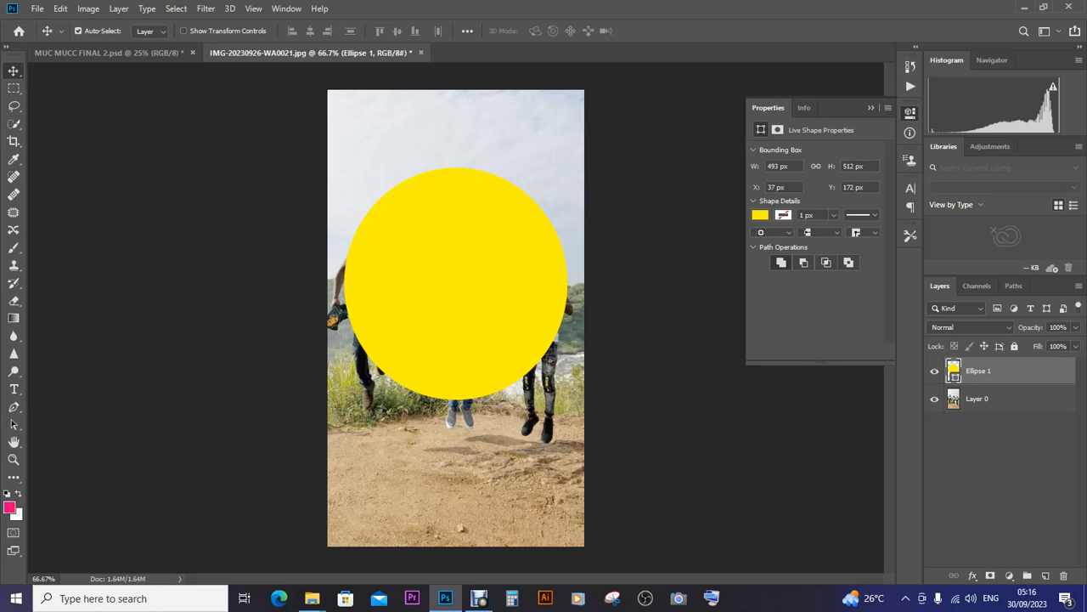
# Step: Change the ellipse's fill color to bright green
pyautogui.press('u')
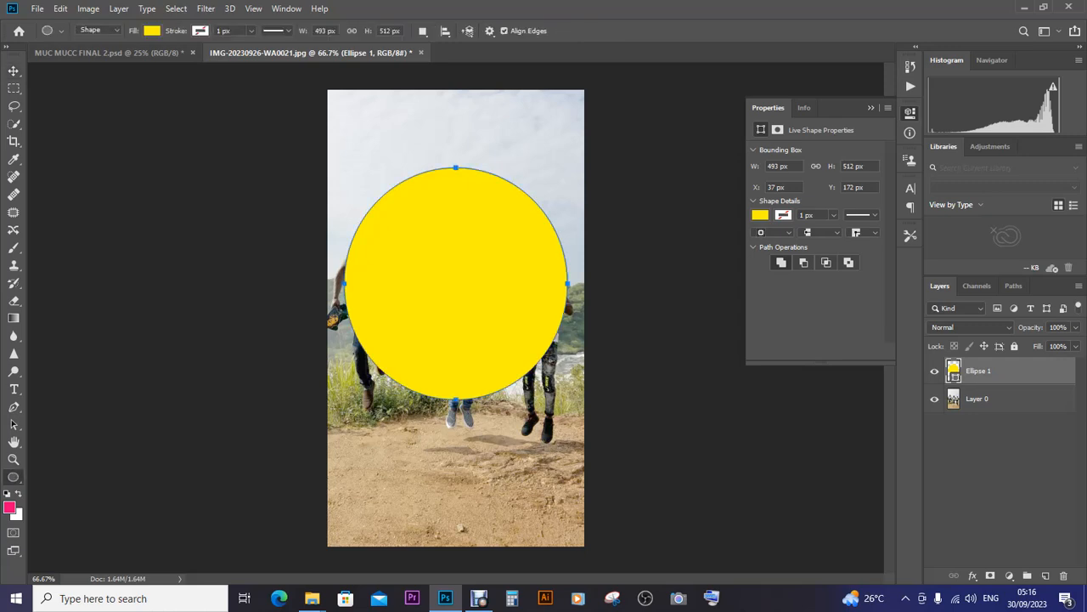
pyautogui.click(152, 30)
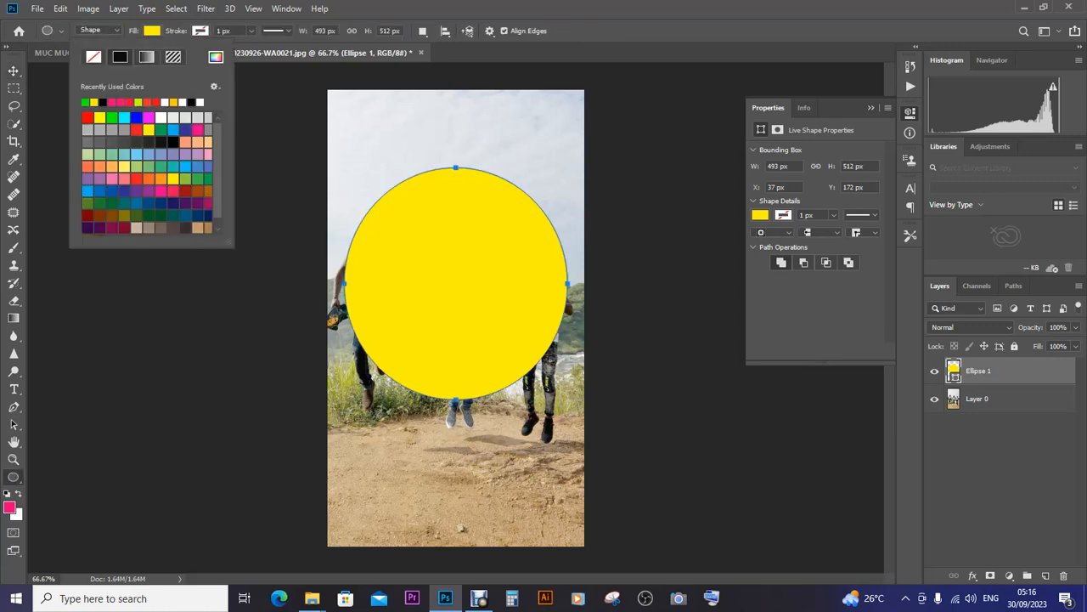
pyautogui.click(85, 102)
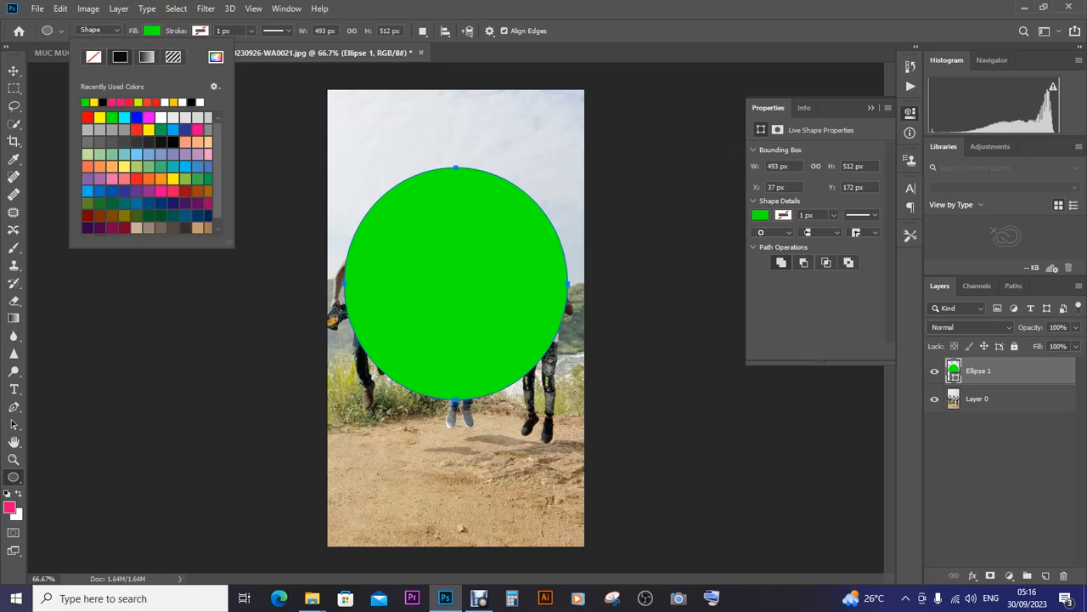
pyautogui.press('Escape')
pyautogui.press('v')
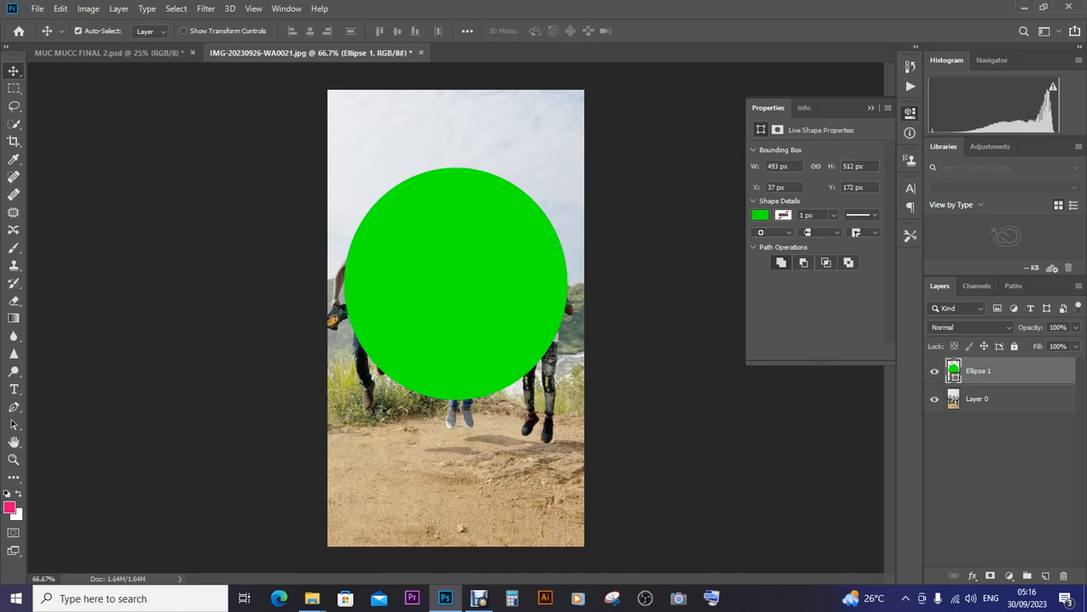
# Step: Duplicate the ellipse layer, place the copy beneath the photo layer, and hide the copy
pyautogui.moveTo(977, 374); pyautogui.dragTo(977, 565)
pyautogui.hotkey('ctrl', 'j')
pyautogui.moveTo(977, 370); pyautogui.dragTo(977, 472)
pyautogui.click(935, 427)
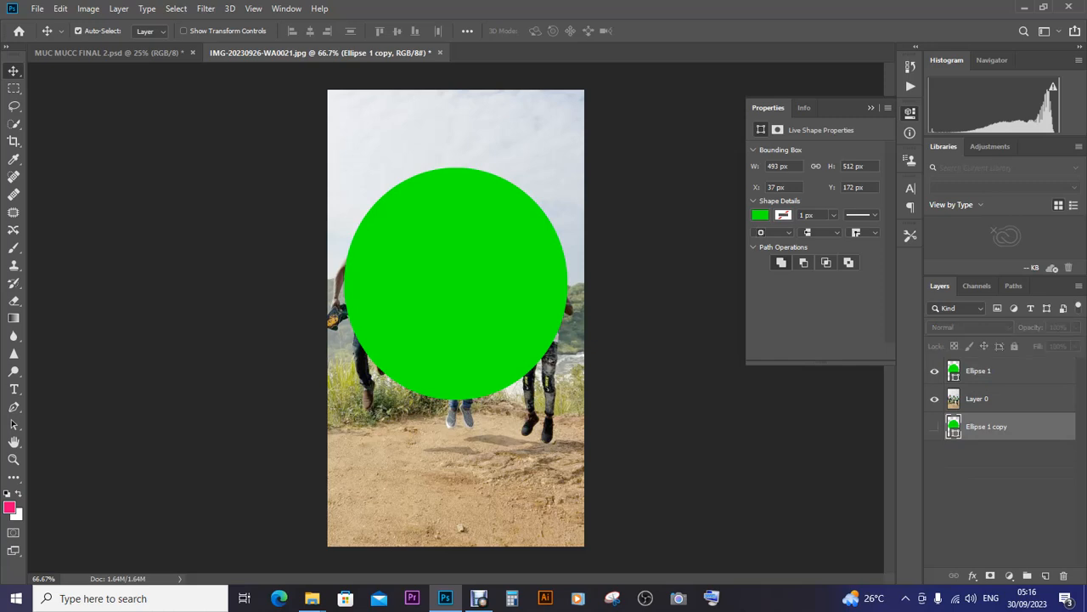
# Step: Set the fill of the original Ellipse 1 layer above the photo to no color
pyautogui.click(977, 399)
pyautogui.click(977, 370)
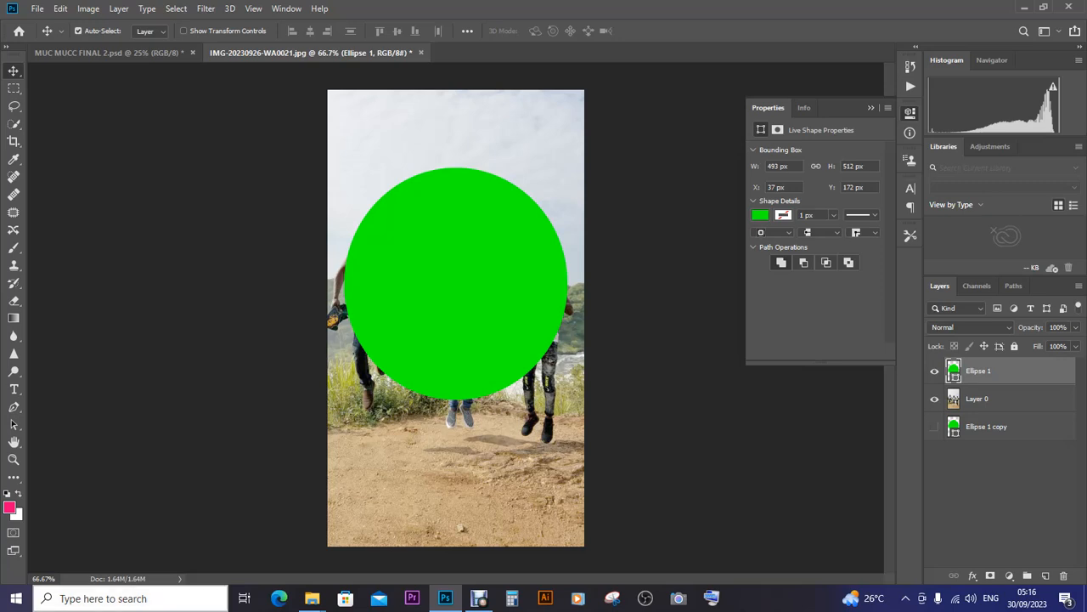
pyautogui.press('u')
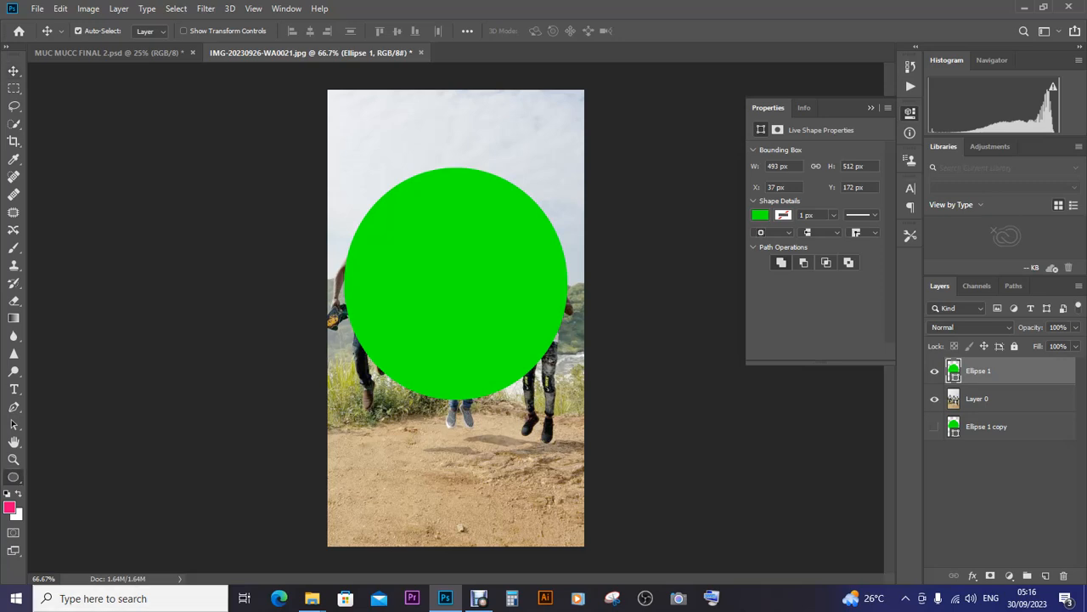
pyautogui.click(151, 31)
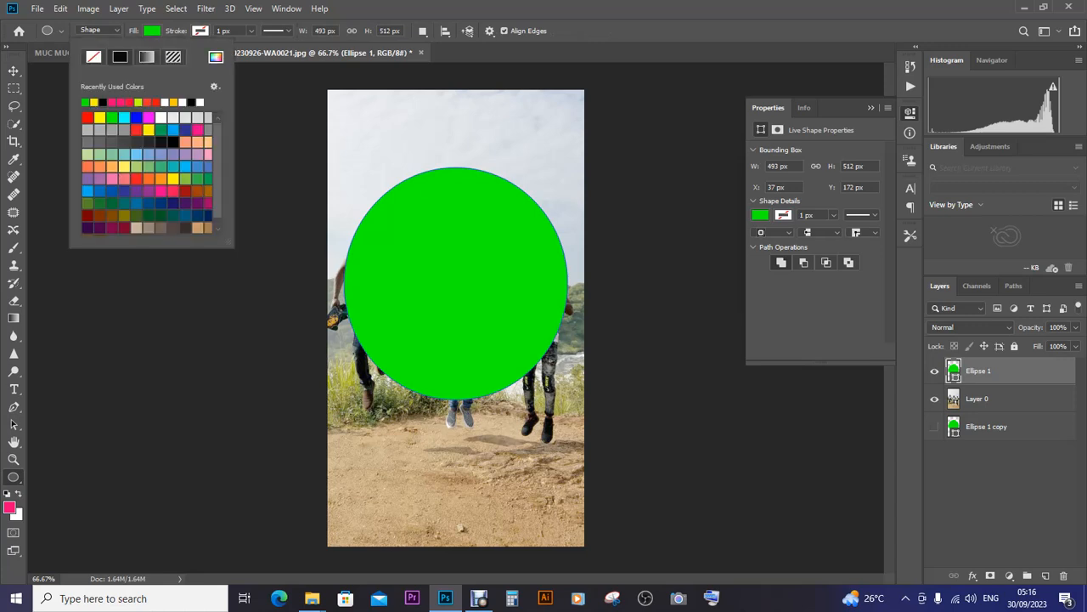
pyautogui.click(94, 56)
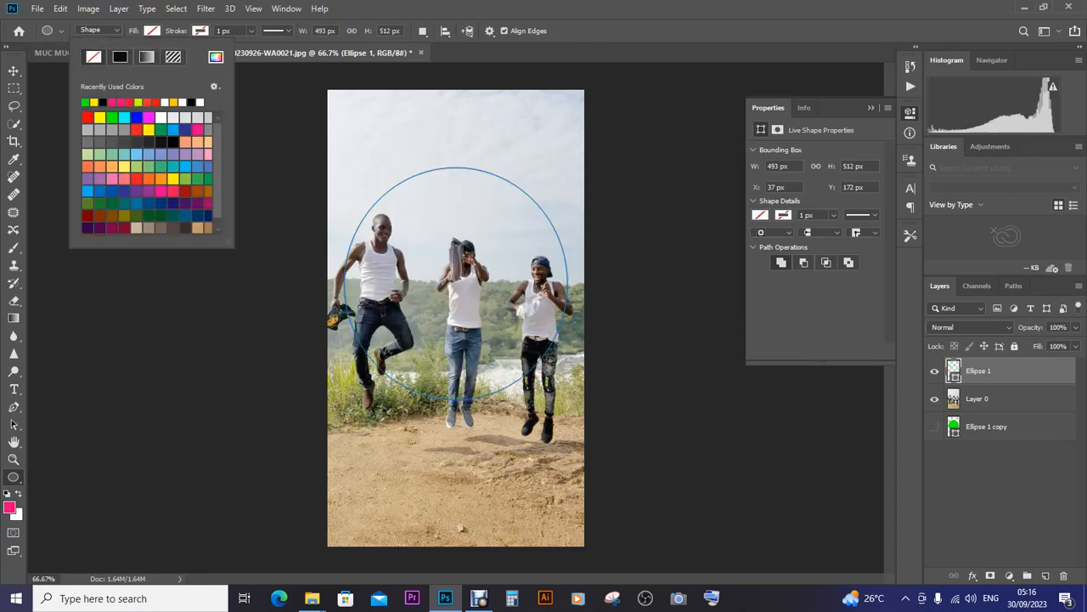
# Step: Make a selection from the Ellipse 1 path with a 0 px feather and anti-aliasing, and invert it
pyautogui.rightClick(405, 183)
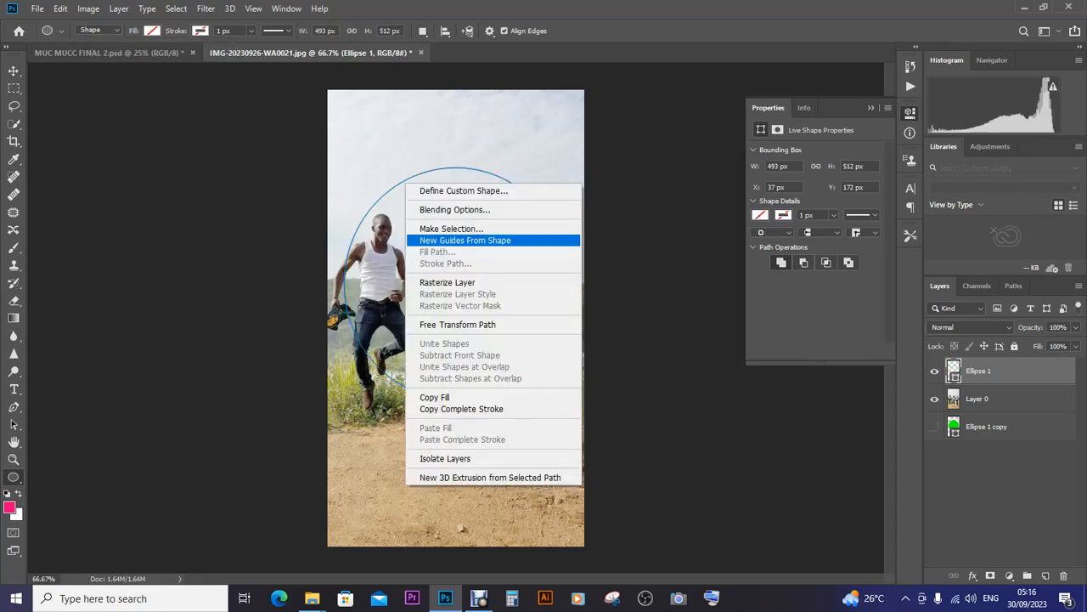
pyautogui.press('Return')
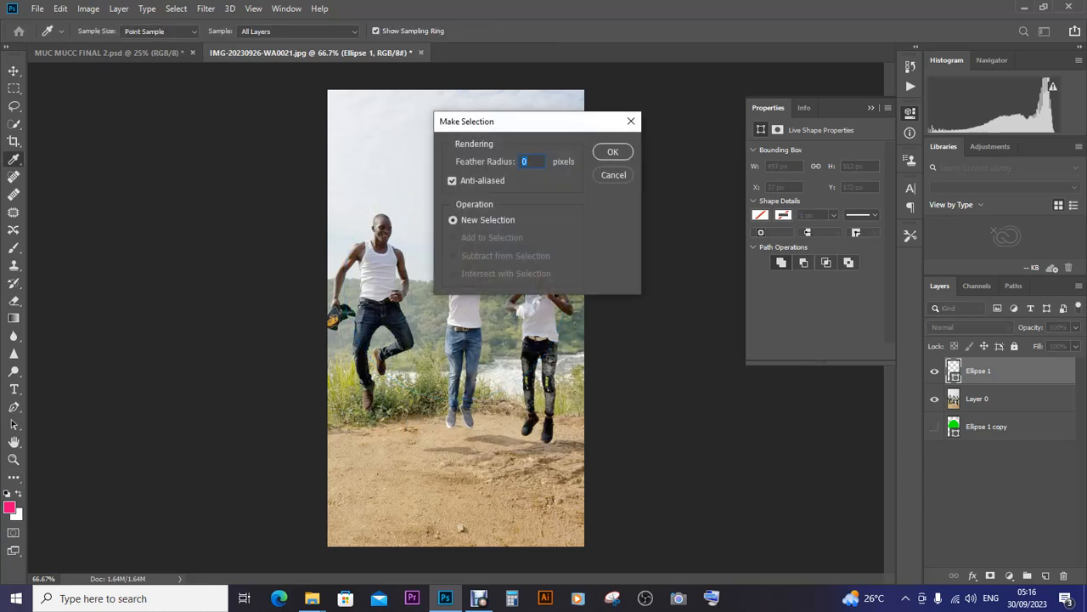
pyautogui.press('Return')
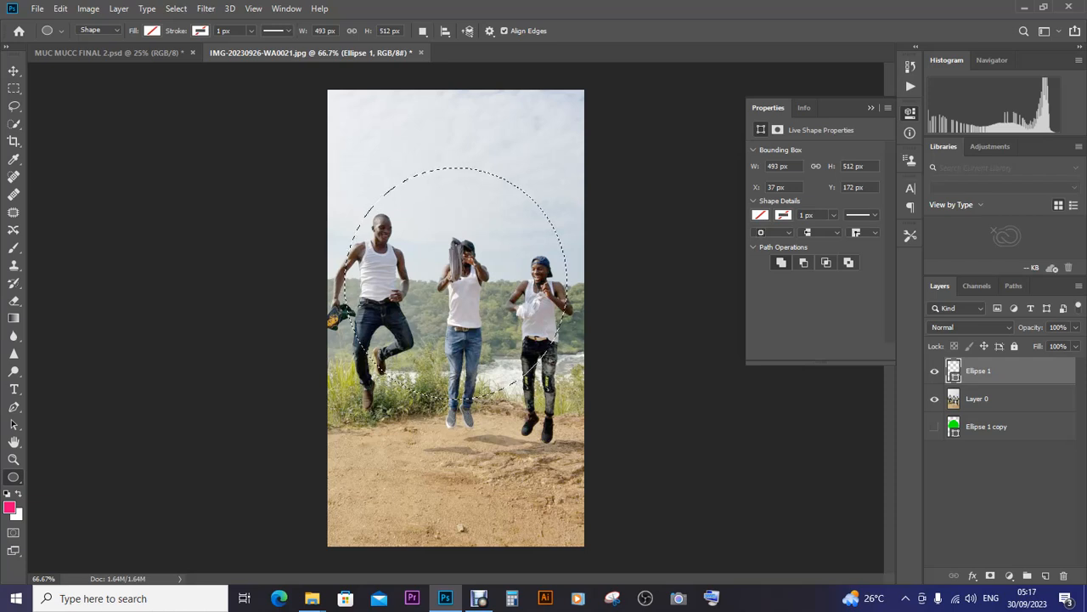
pyautogui.hotkey('ctrl', 'a')
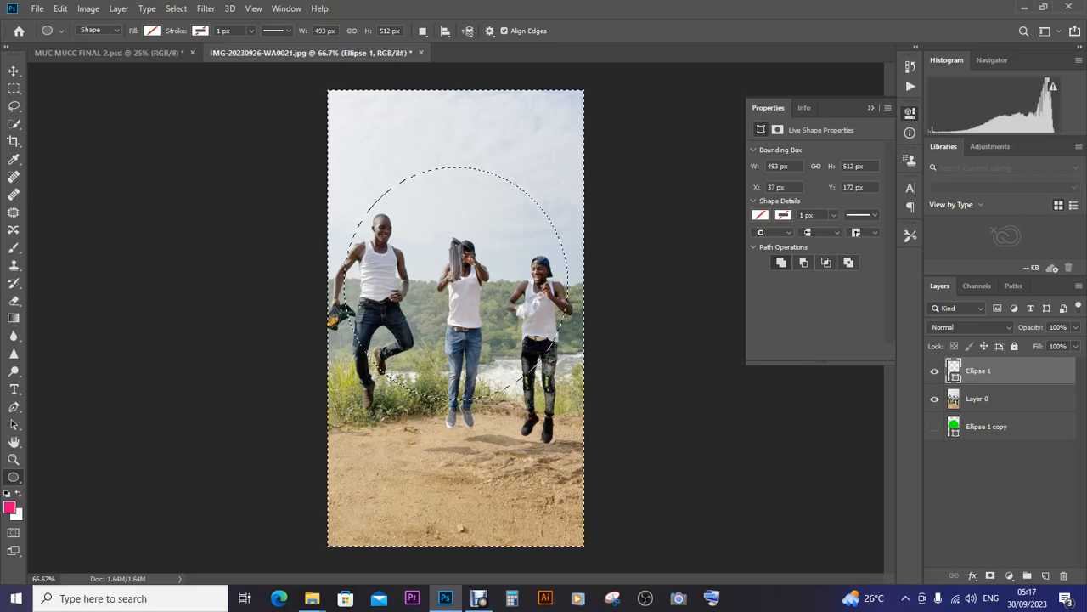
pyautogui.click(61, 8)
pyautogui.press('Escape')
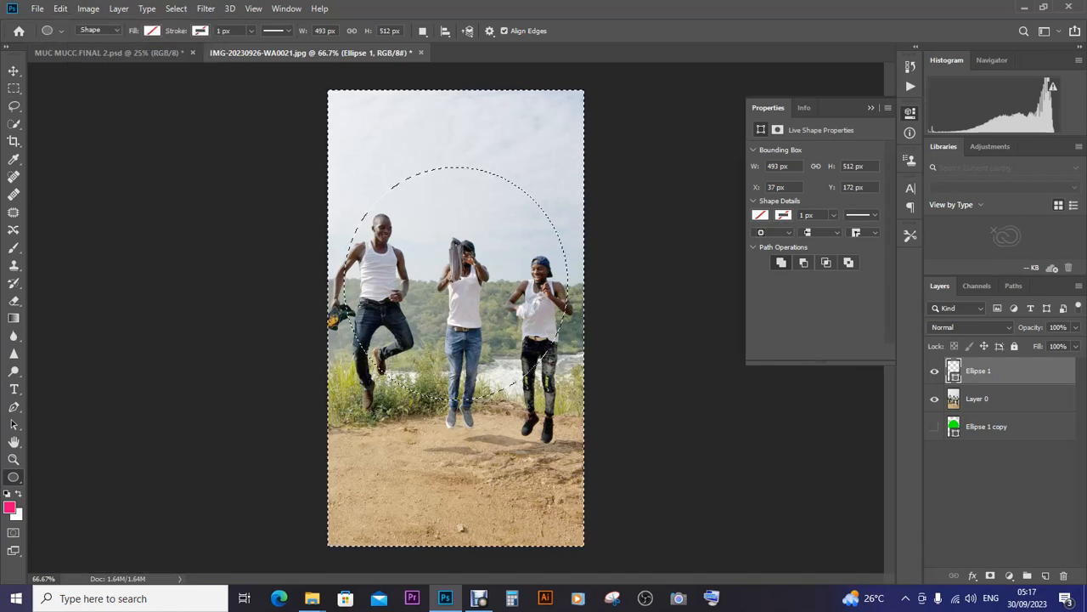
# Step: Clear the area outside the circle from the Layer 0 photo and deselect
pyautogui.click(977, 399)
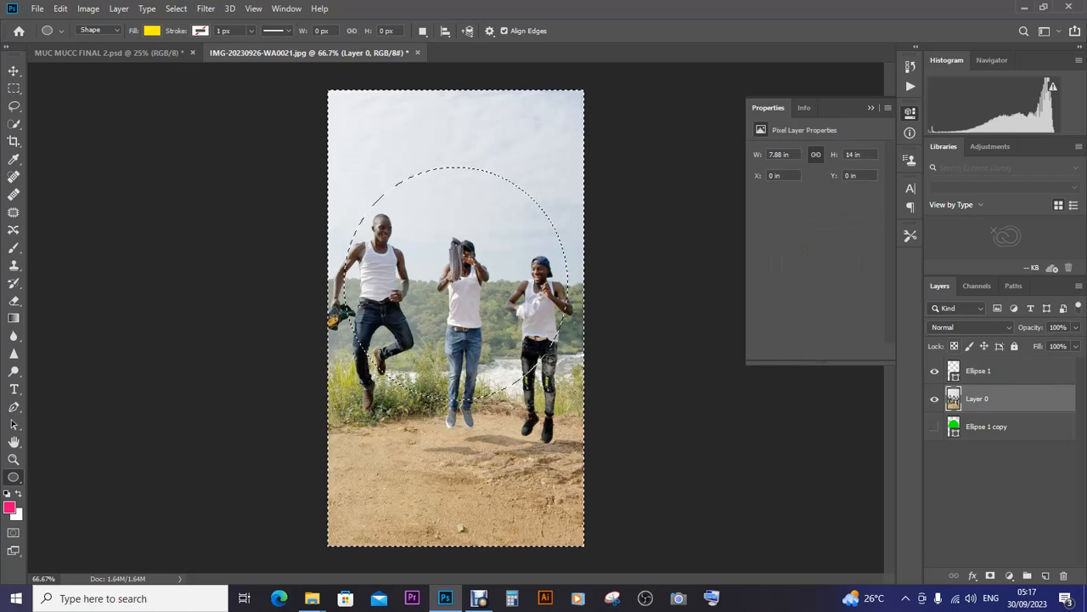
pyautogui.click(61, 8)
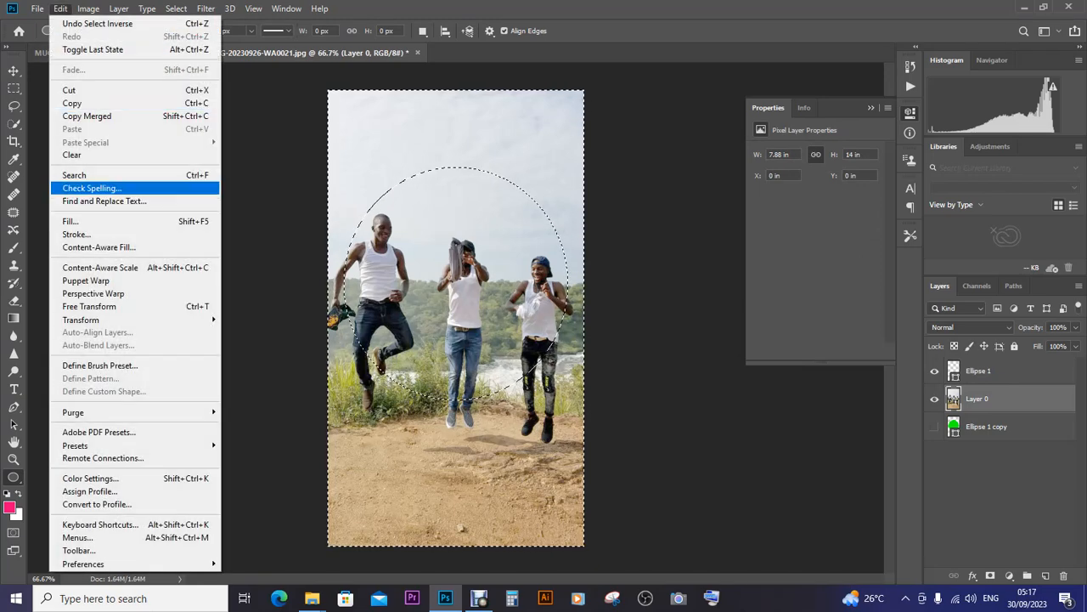
pyautogui.click(77, 155)
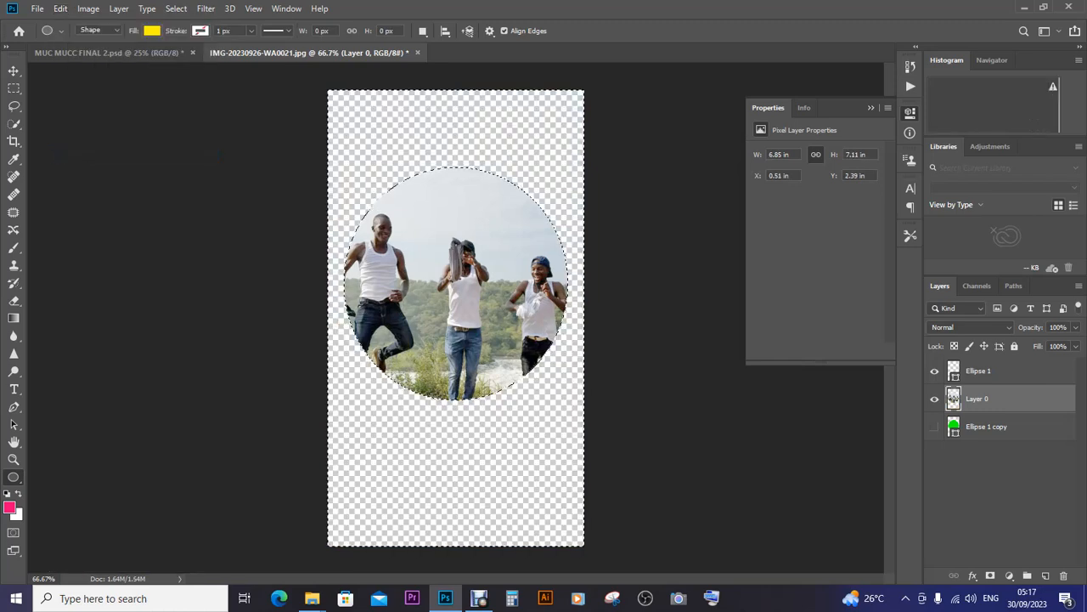
pyautogui.hotkey('ctrl', 'd')
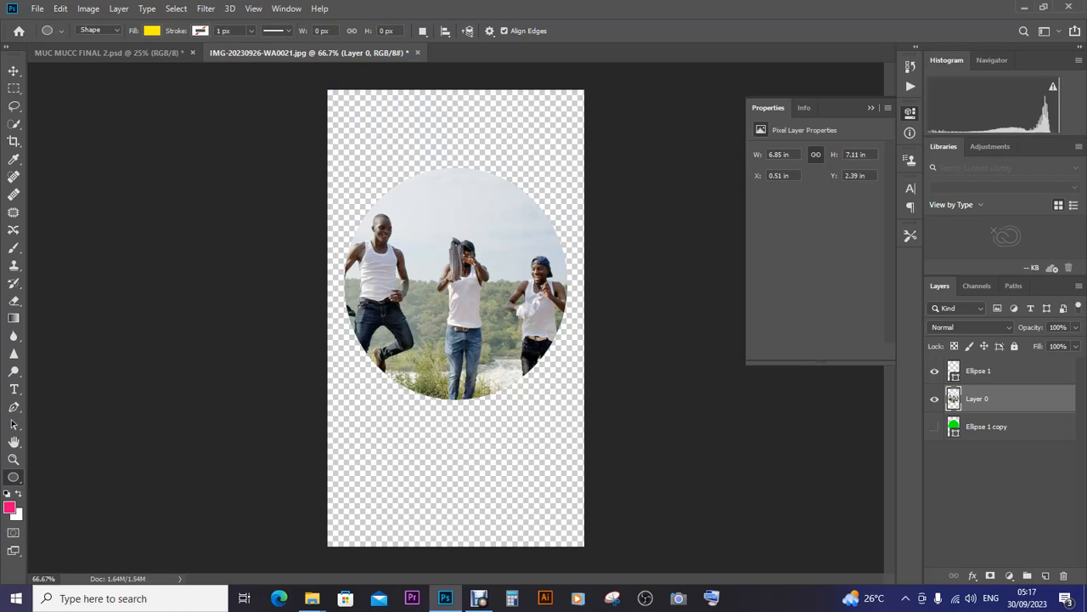
# Step: Show the green Ellipse 1 copy layer and enlarge it around its center to about 510 by 530 px as a border
pyautogui.click(935, 427)
pyautogui.click(987, 427)
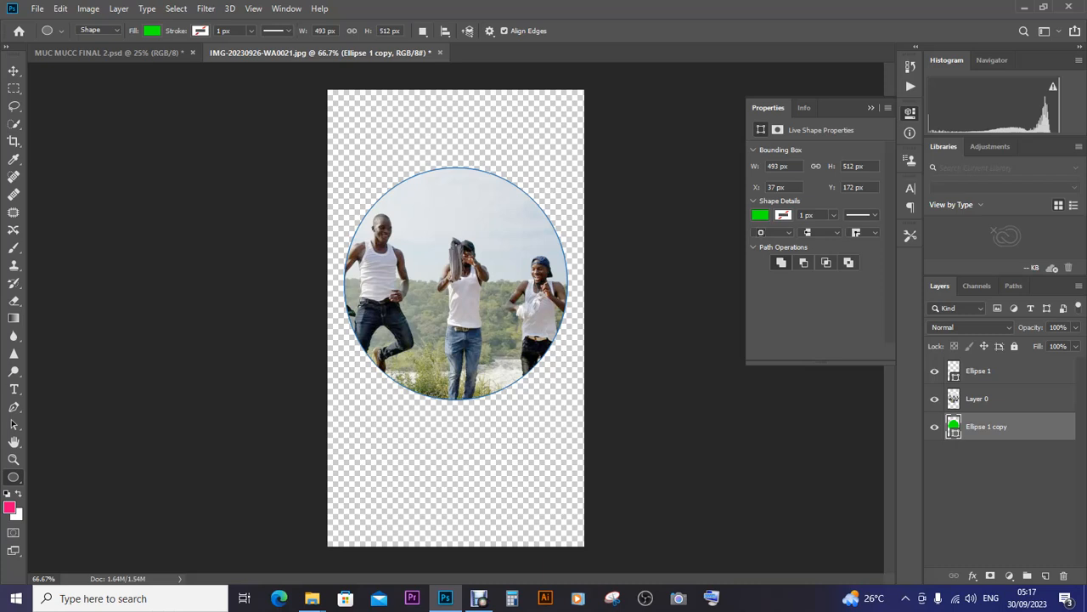
pyautogui.hotkey('ctrl', 't')
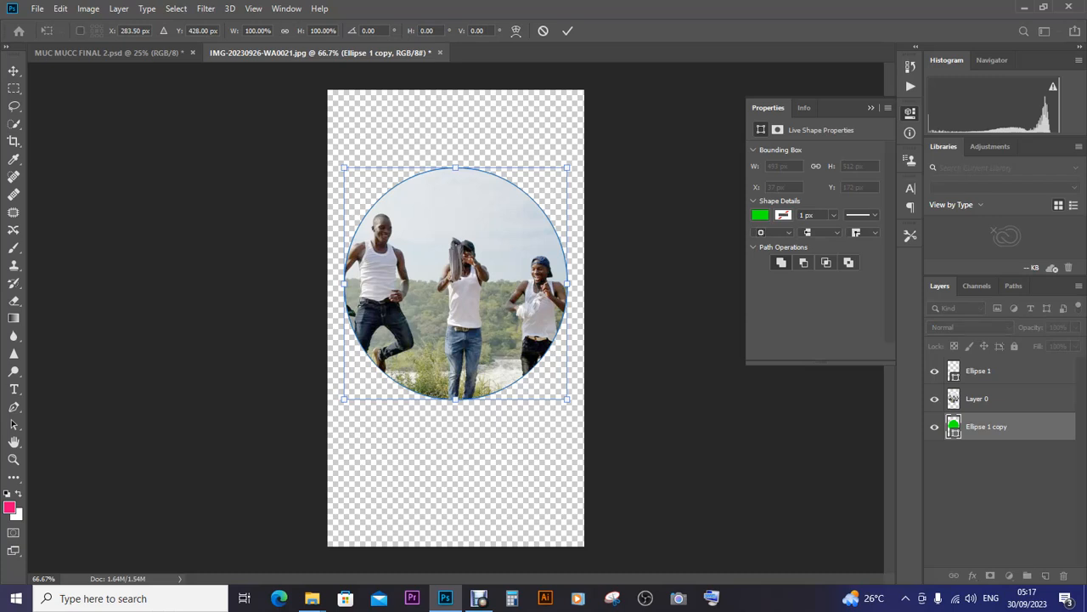
pyautogui.moveTo(566, 167); pyautogui.dragTo(572, 163)
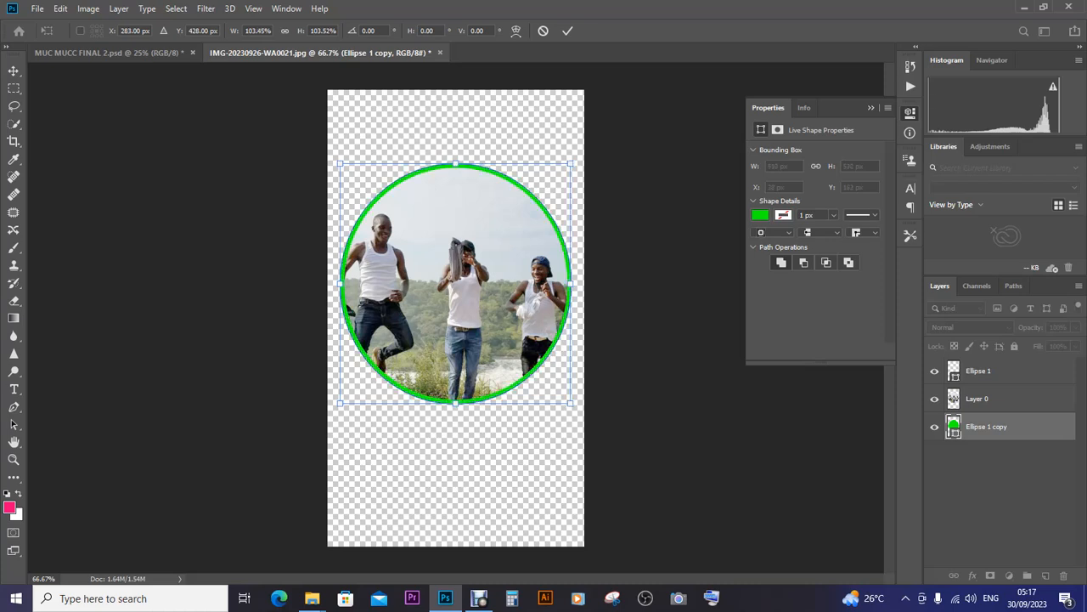
pyautogui.press('Return')
pyautogui.press('u')
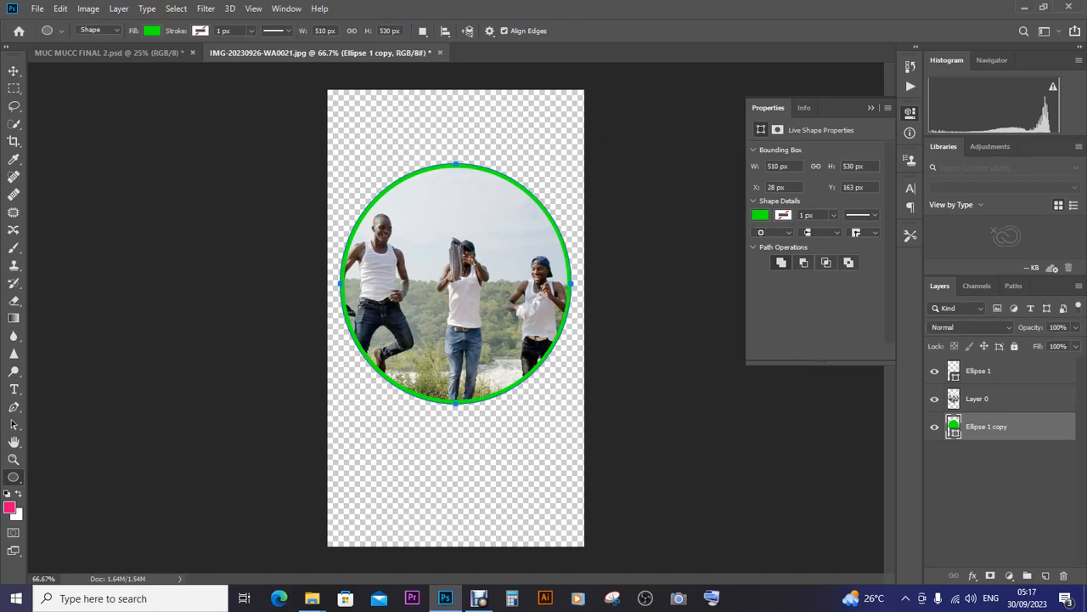
# Step: Delete the unfilled Ellipse 1 layer and bring the photo with its green circle into MUC MUCC FINAL 2.psd, below the booking details
pyautogui.click(979, 370)
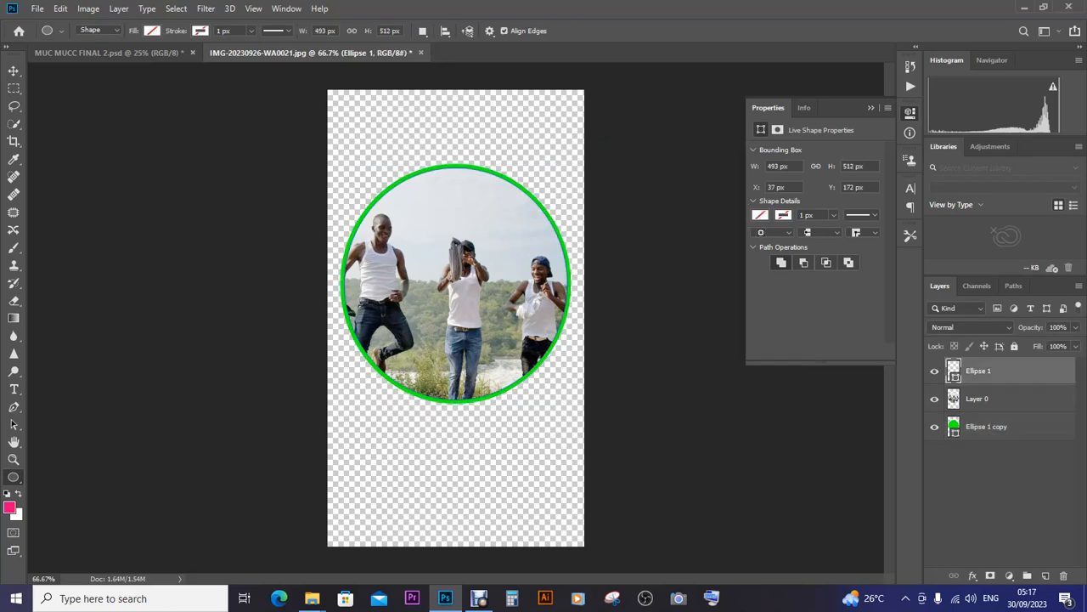
pyautogui.press('Delete')
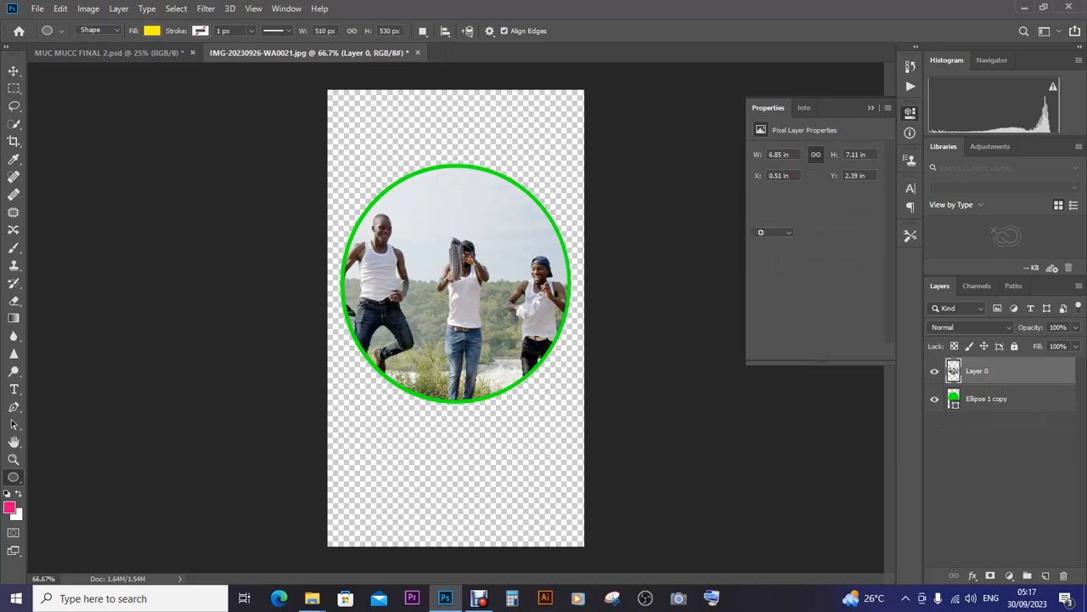
pyautogui.keyDown('shift'); pyautogui.click(985, 398); pyautogui.keyUp('shift')
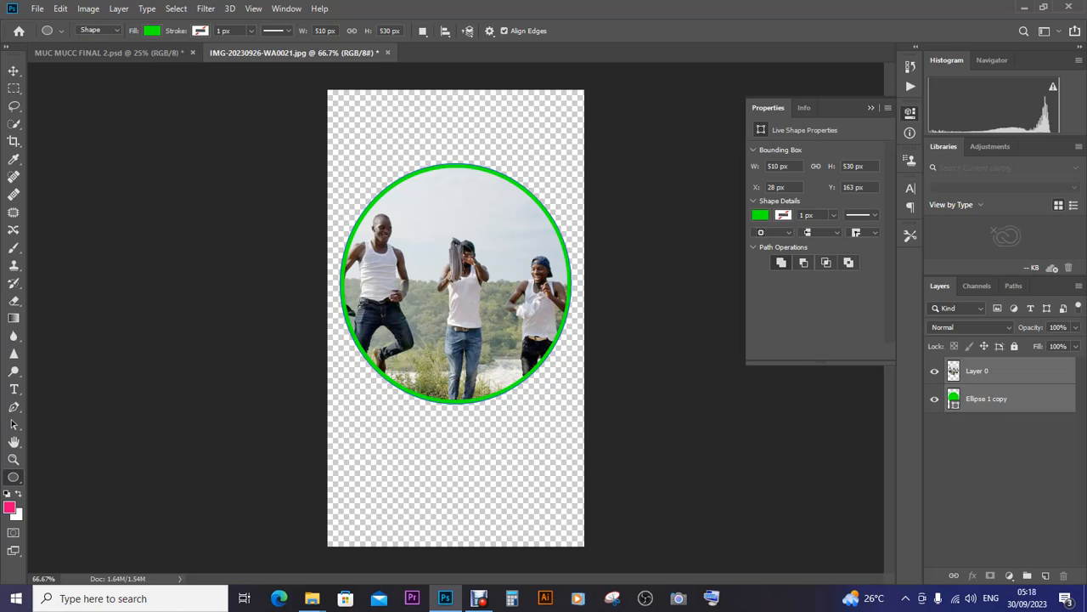
pyautogui.press('v')
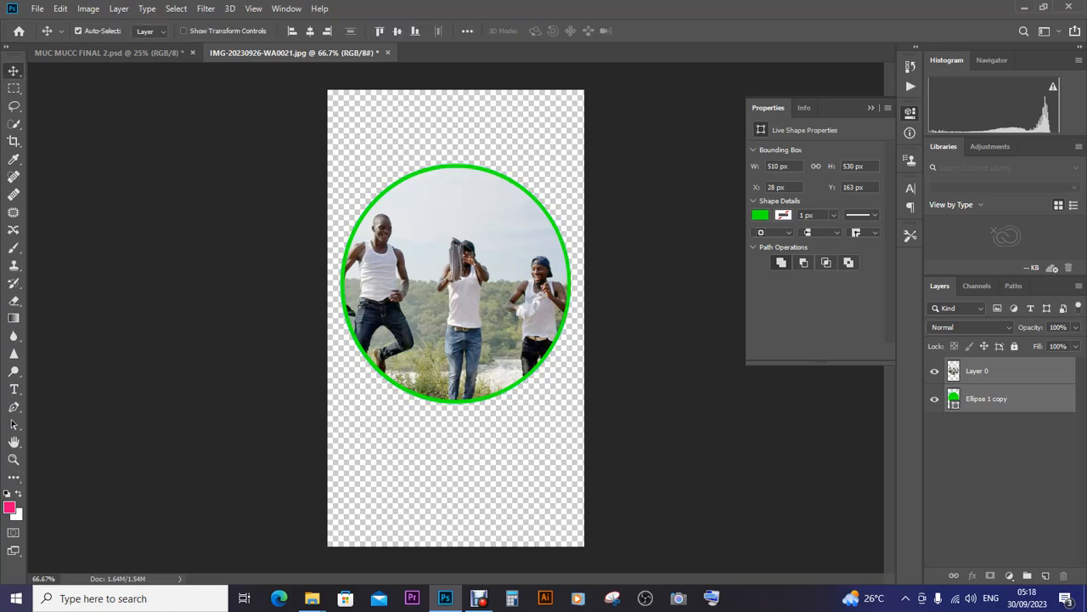
pyautogui.moveTo(465, 223); pyautogui.dragTo(238, 367)
pyautogui.moveTo(247, 330)
pyautogui.mouseDown()
pyautogui.moveTo(270, 319)
pyautogui.moveTo(276, 338)
pyautogui.moveTo(262, 344)
pyautogui.mouseUp()
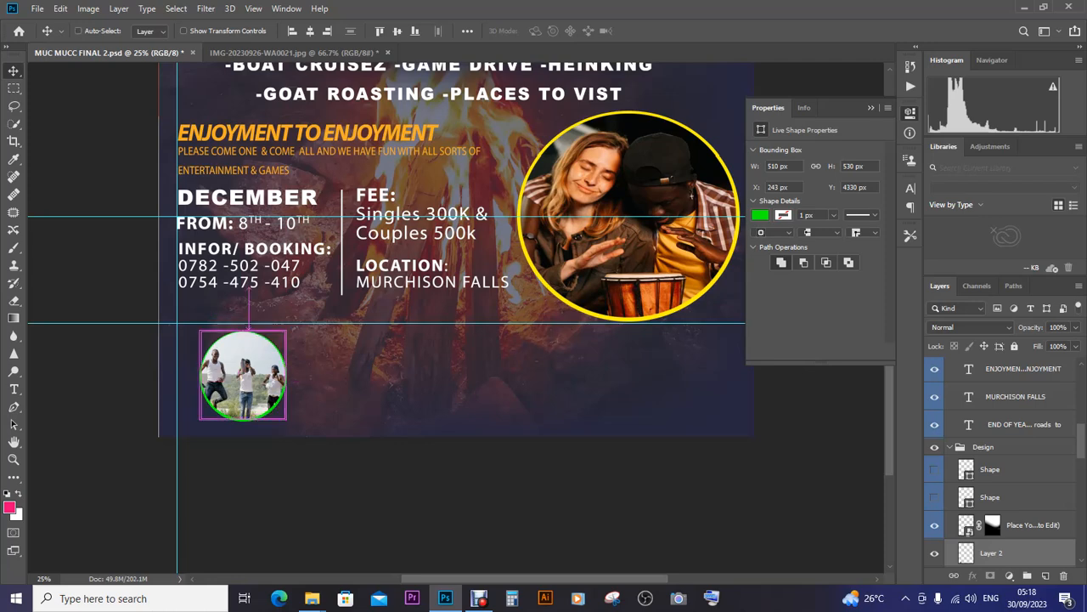
# Step: Scale the green-bordered circle photo on the flyer to about 138%, keeping it below the booking details
pyautogui.hotkey('ctrl', 't')
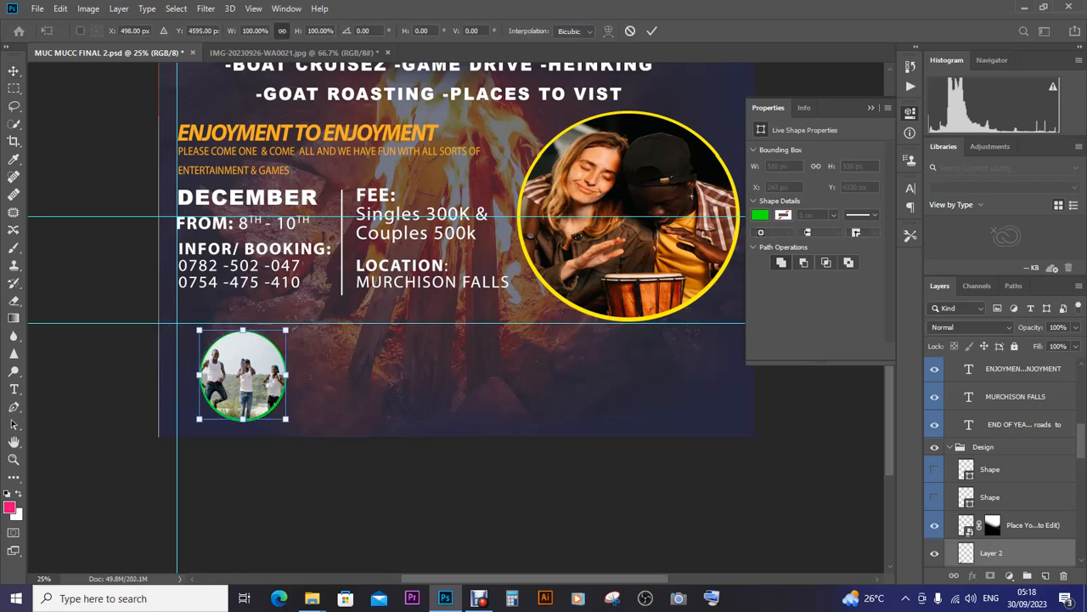
pyautogui.moveTo(286, 329)
pyautogui.mouseDown()
pyautogui.moveTo(324, 290)
pyautogui.moveTo(285, 309)
pyautogui.mouseUp()
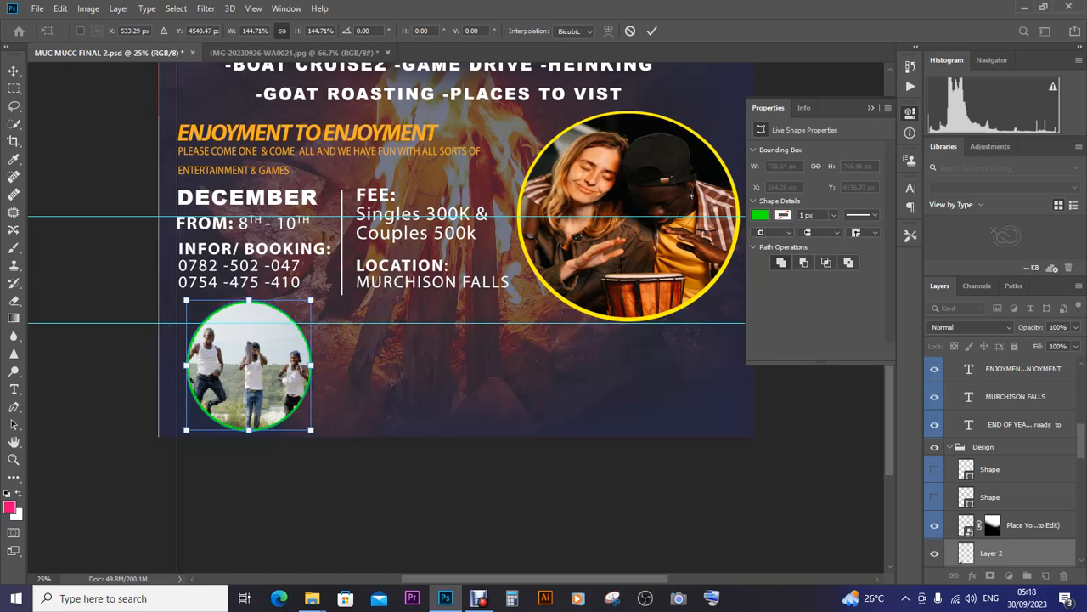
pyautogui.moveTo(311, 300); pyautogui.dragTo(292, 317)
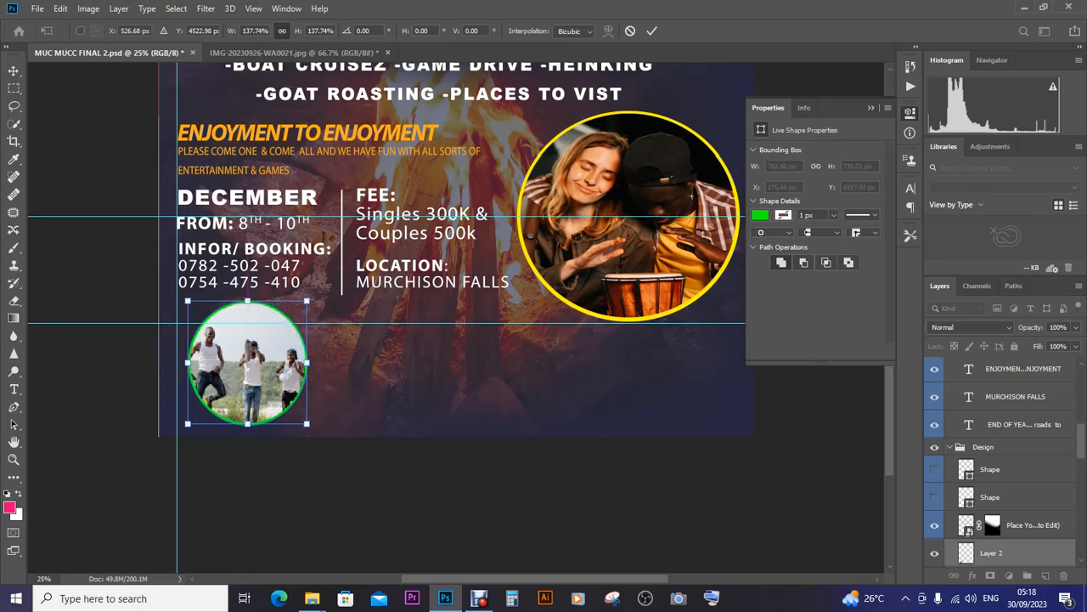
pyautogui.press('Return')
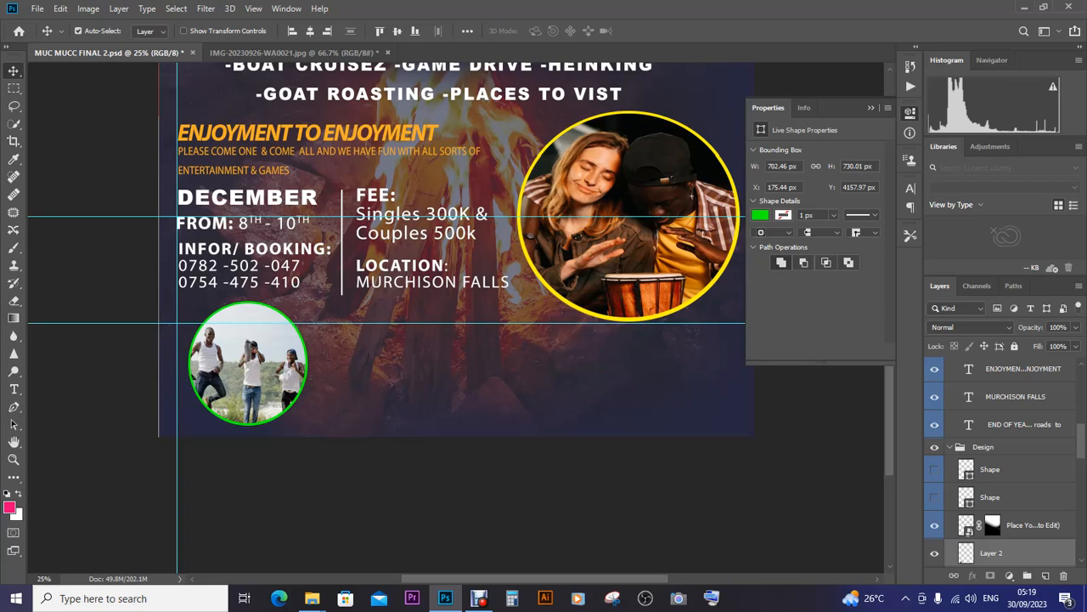
# Step: Nudge the green-bordered circle photo down by about 24 px to Y 4181.97 px
pyautogui.press('Down')
pyautogui.press('Down')
pyautogui.press('Down')
pyautogui.press('Down')
pyautogui.press('Down')
pyautogui.press('Down')
pyautogui.press('Down')
pyautogui.press('Down')
pyautogui.press('Down')
pyautogui.press('Down')
pyautogui.press('Down')
pyautogui.press('Down')
pyautogui.press('Down')
pyautogui.press('Down')
pyautogui.press('Down')
pyautogui.press('Down')
pyautogui.press('Down')
pyautogui.press('Down')
pyautogui.press('Down')
pyautogui.press('Down')
pyautogui.press('Down')
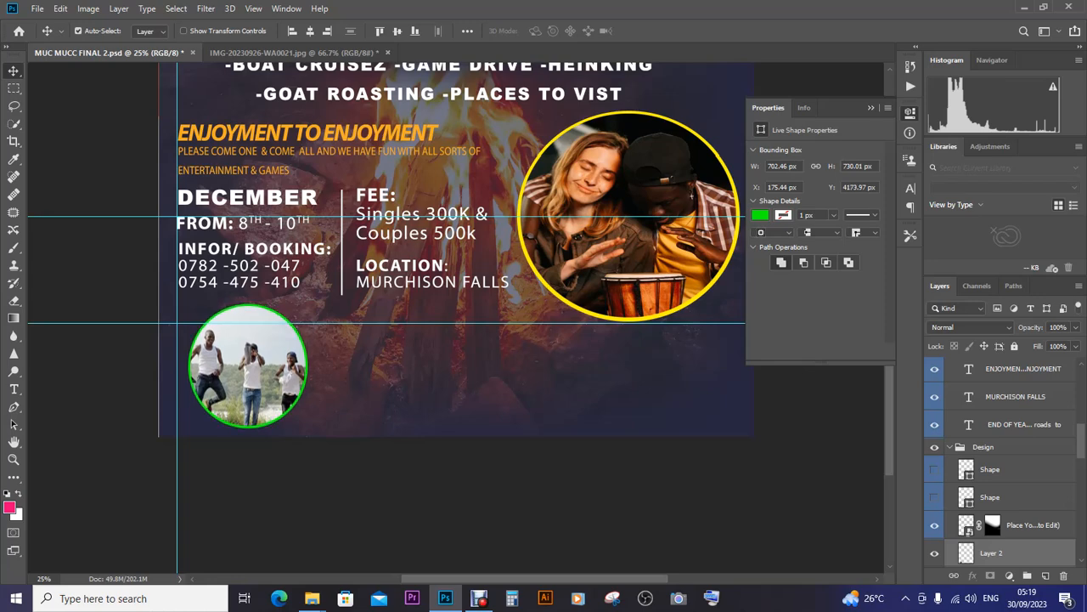
pyautogui.press('Up')
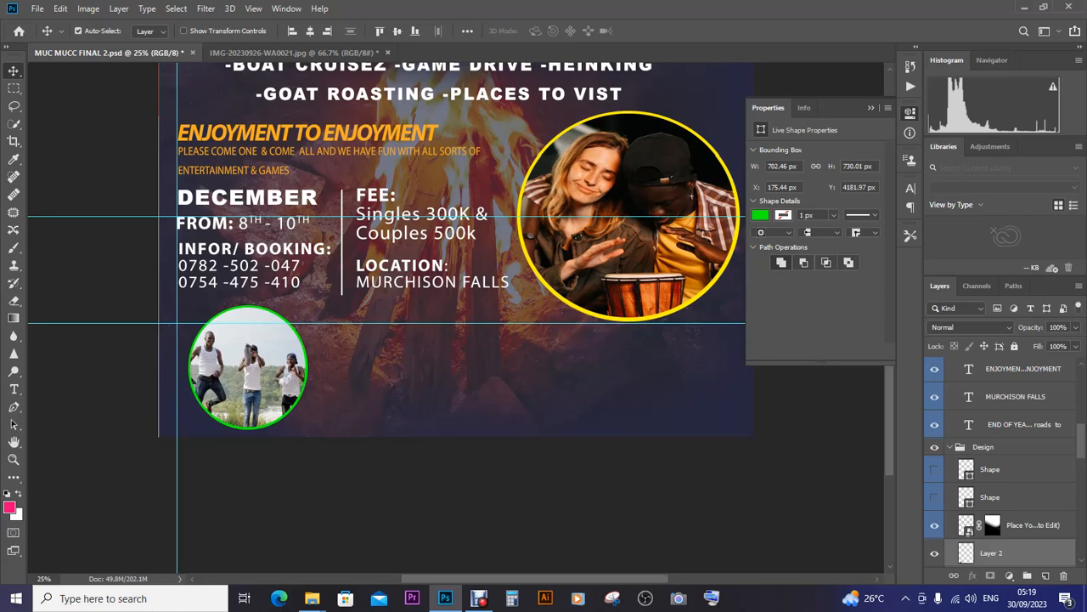
# Step: Show the rulers and add a horizontal guide along the lower edge of the green-bordered circle
pyautogui.hotkey('ctrl', 'r')
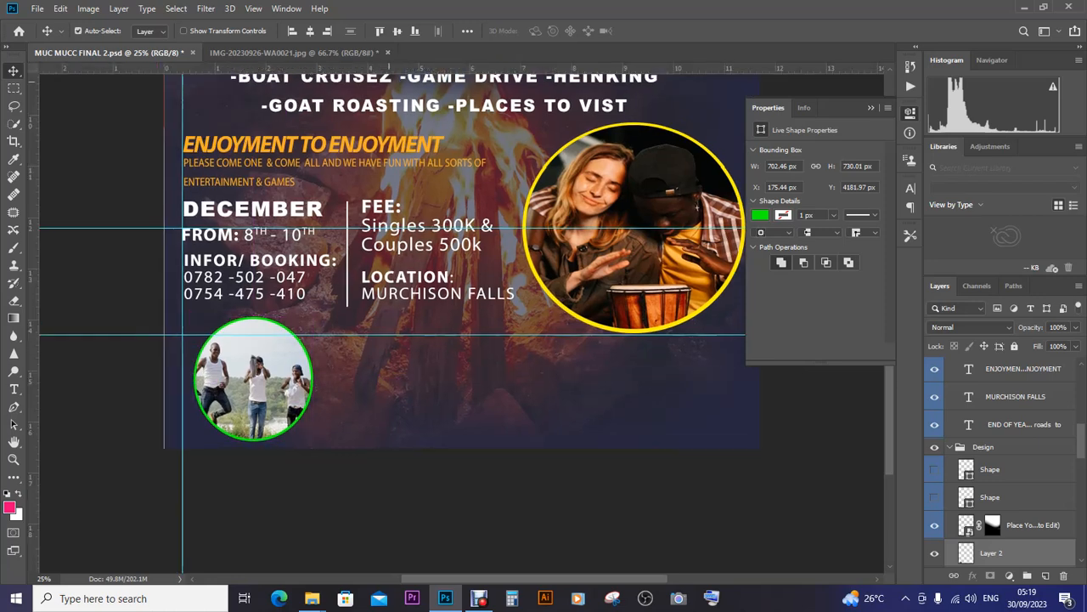
pyautogui.moveTo(378, 68); pyautogui.dragTo(402, 439)
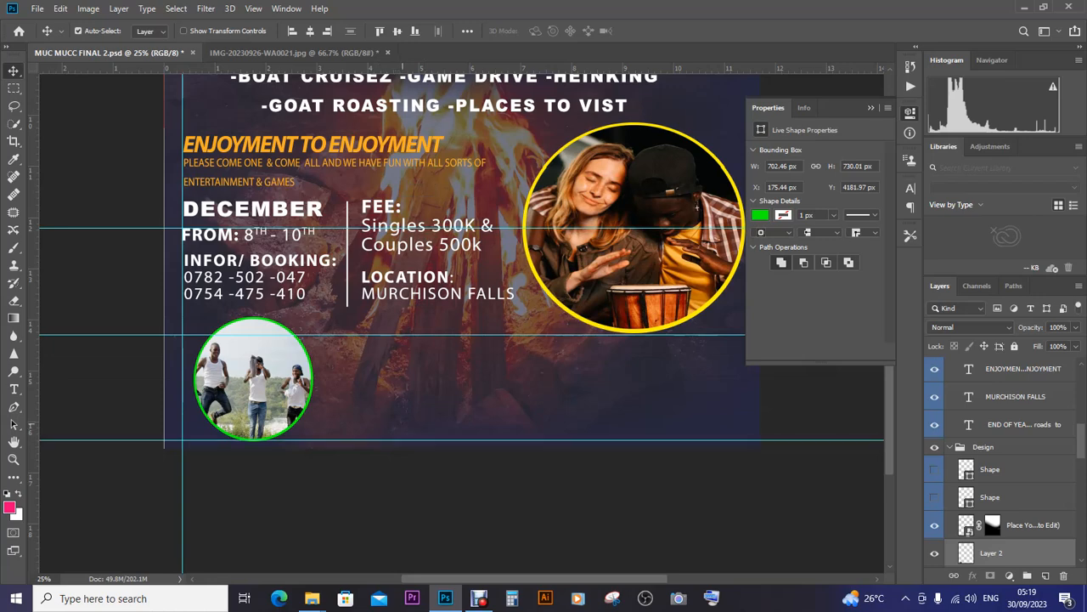
# Step: Try to save the flyer file
pyautogui.press('ctrl')
pyautogui.hotkey('ctrl', 's')
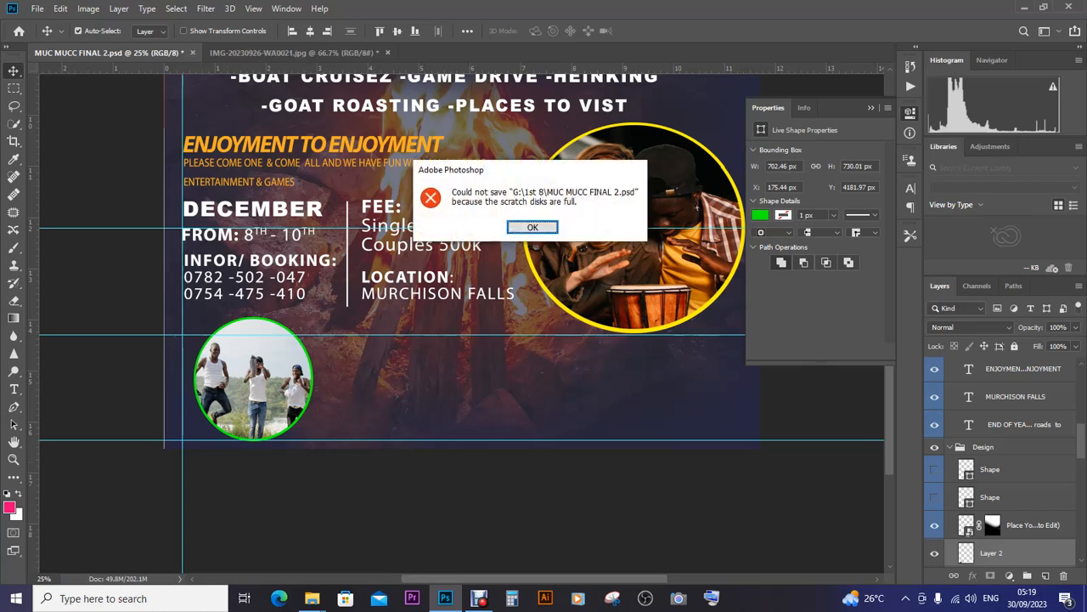
pyautogui.press('Return')
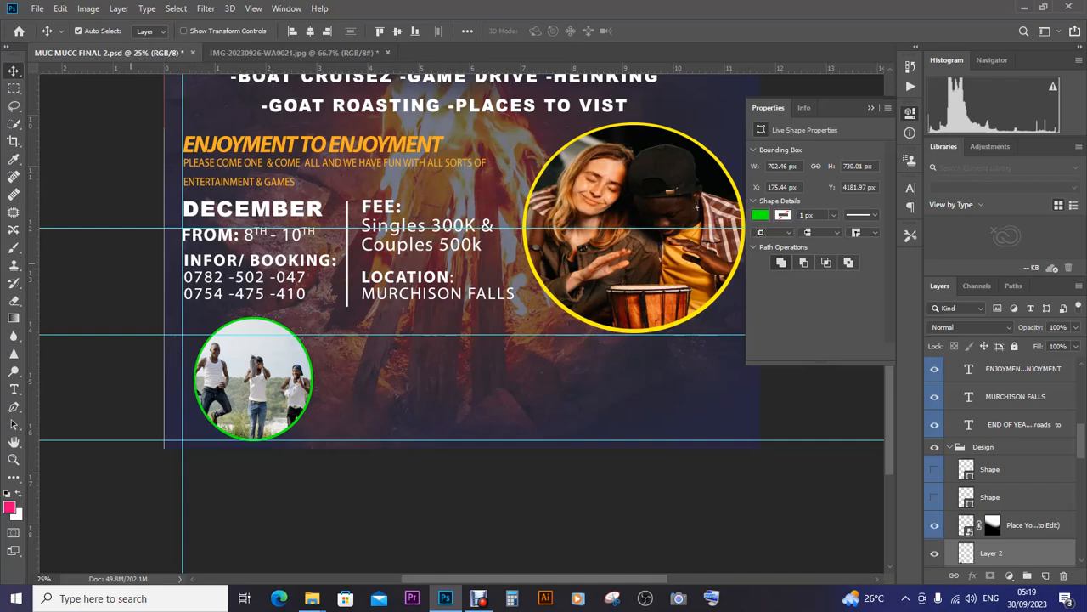
pyautogui.hotkey('ctrl', '-')
pyautogui.hotkey('ctrl', '-')
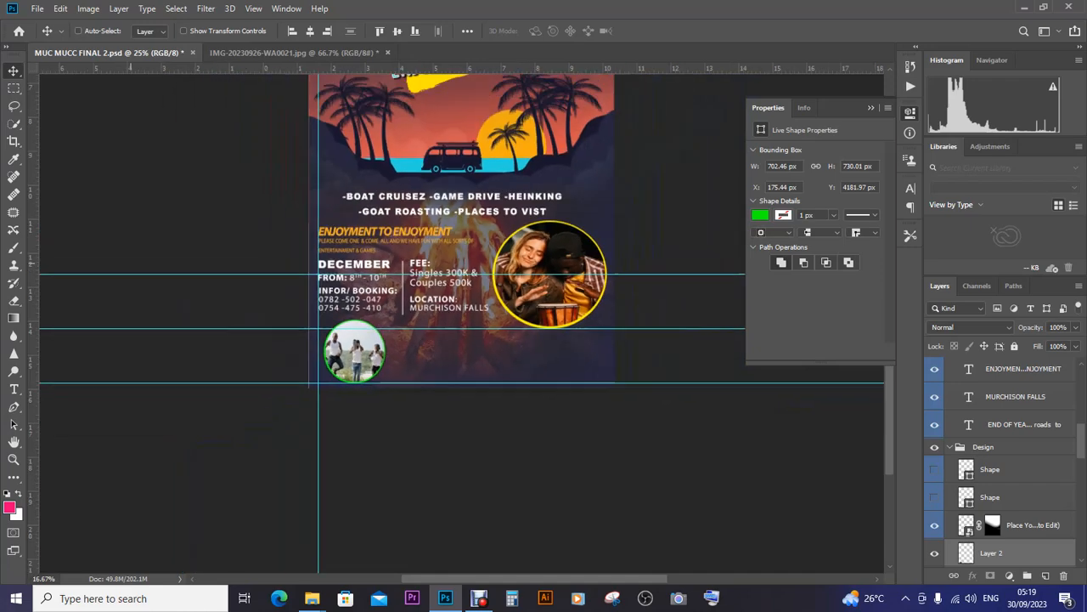
pyautogui.hotkey('ctrl', '-')
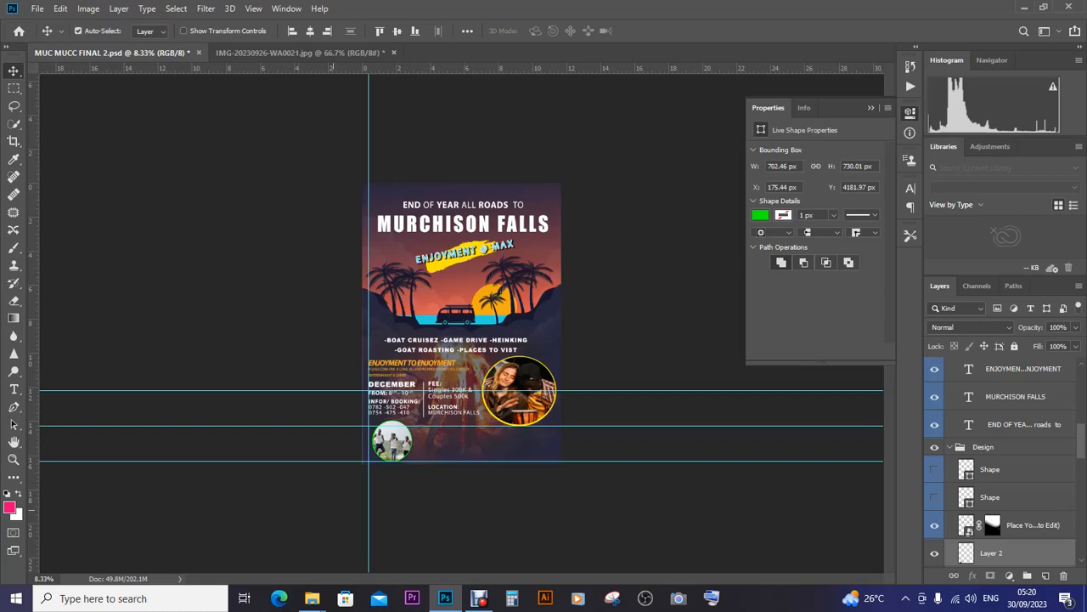
pyautogui.hotkey('ctrl', '+')
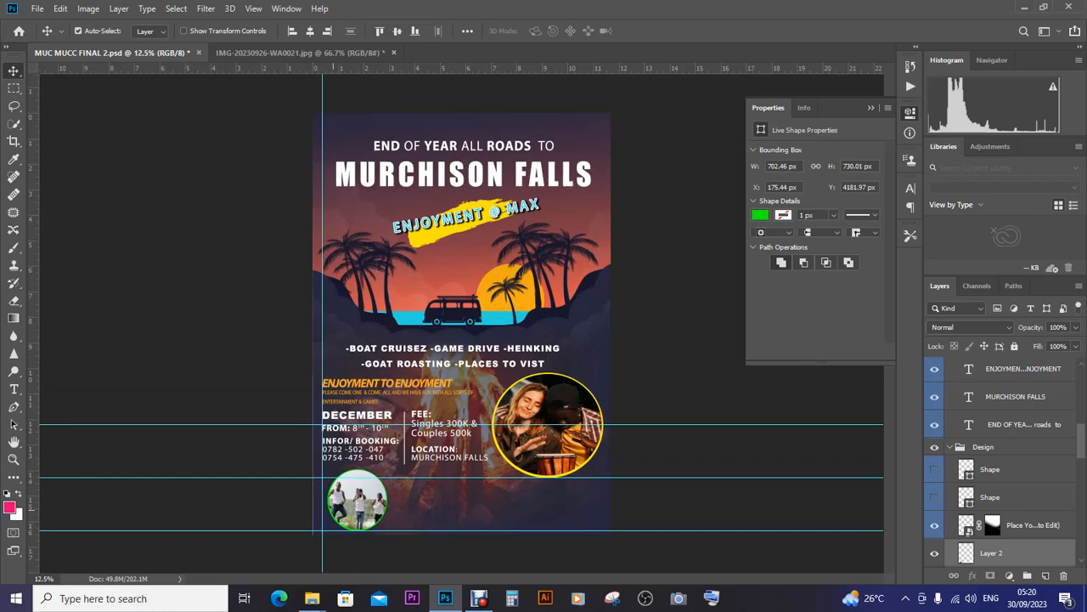
pyautogui.moveTo(312, 598)
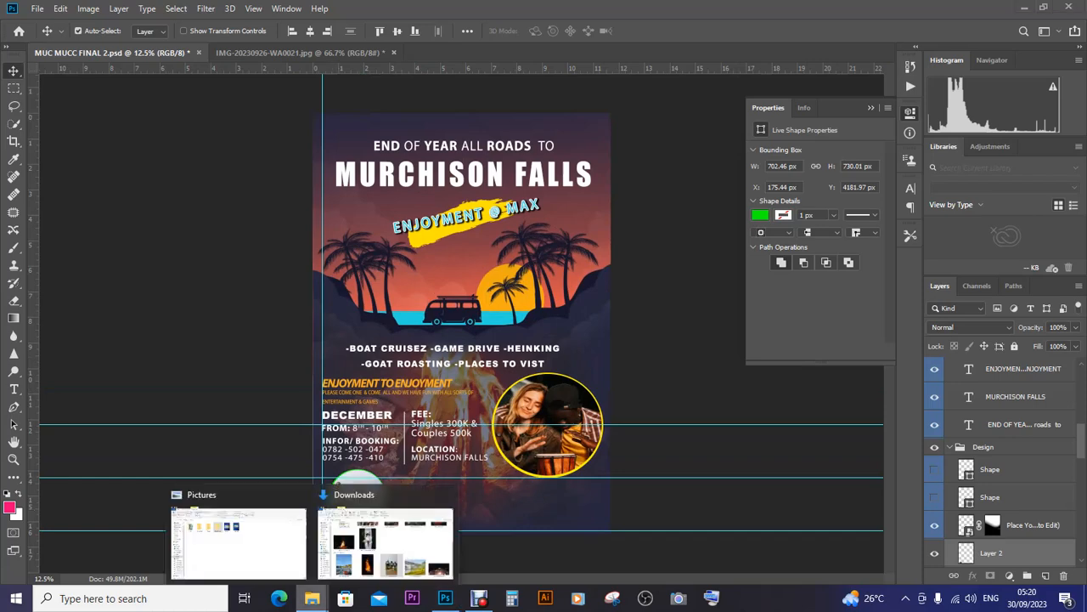
pyautogui.click(230, 543)
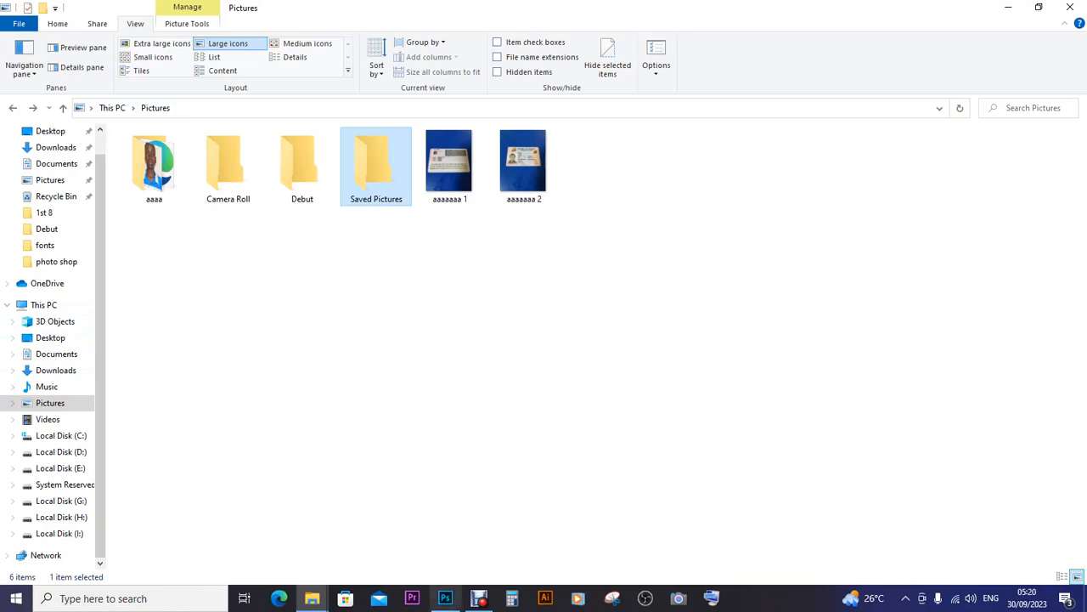
pyautogui.click(445, 598)
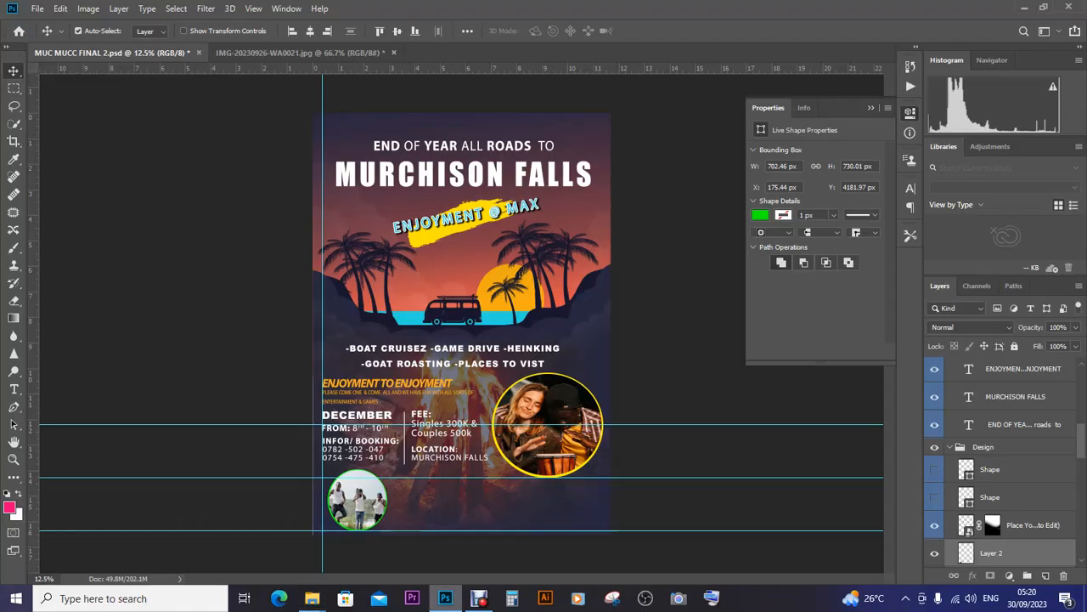
pyautogui.moveTo(479, 599)
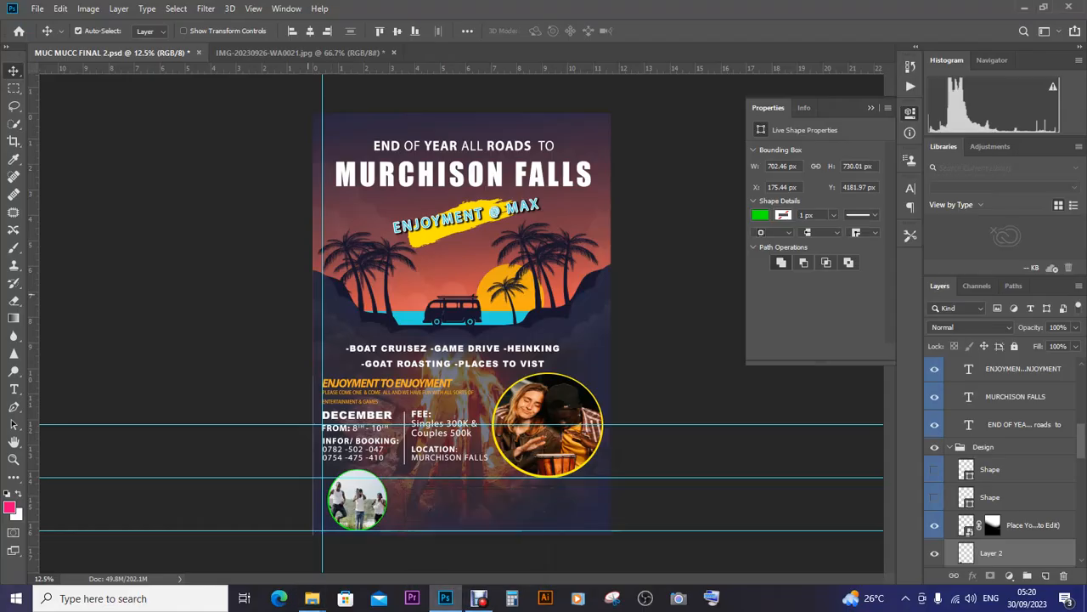